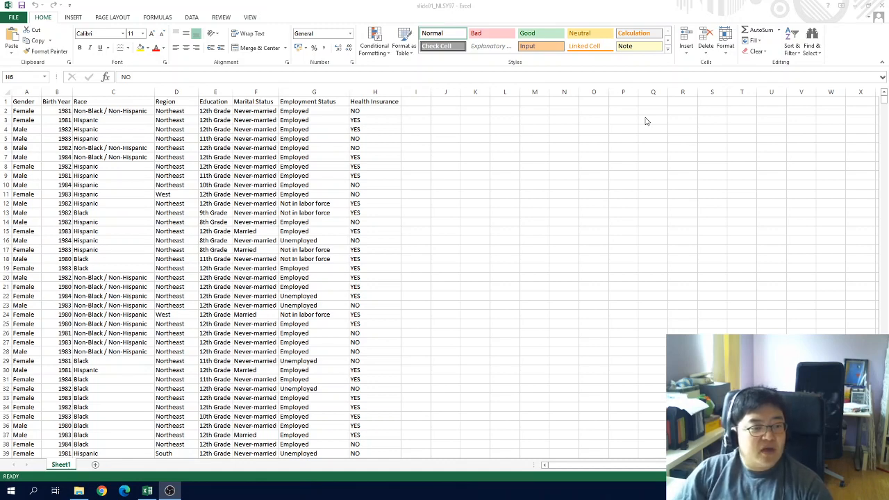
# Inspect sample values in the gender, birth year and race columns of the survey data
pyautogui.click(60, 148)
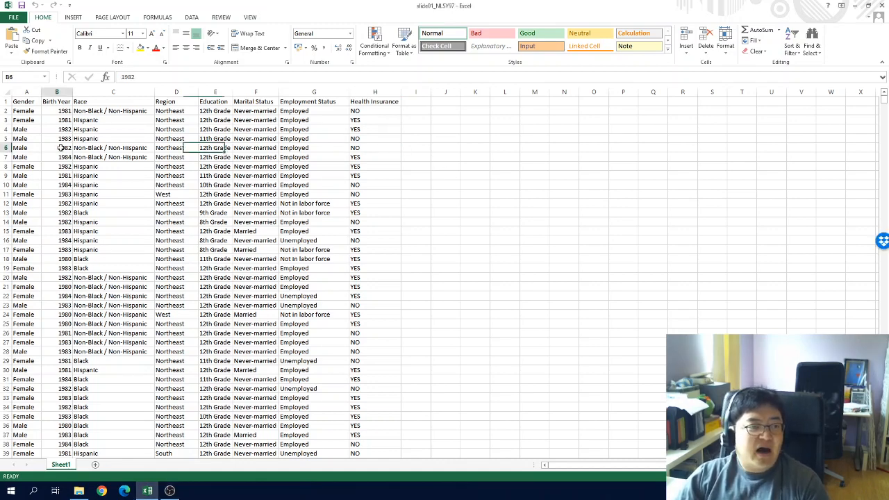
pyautogui.click(31, 138)
pyautogui.click(61, 129)
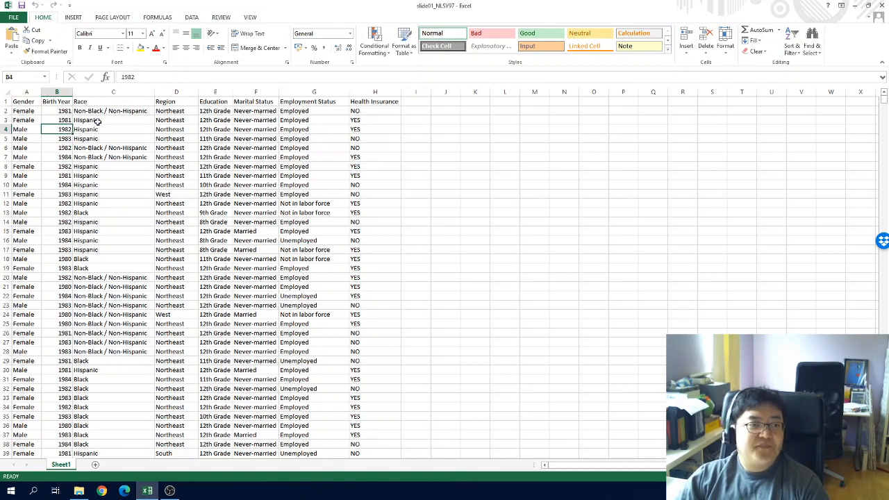
pyautogui.click(98, 121)
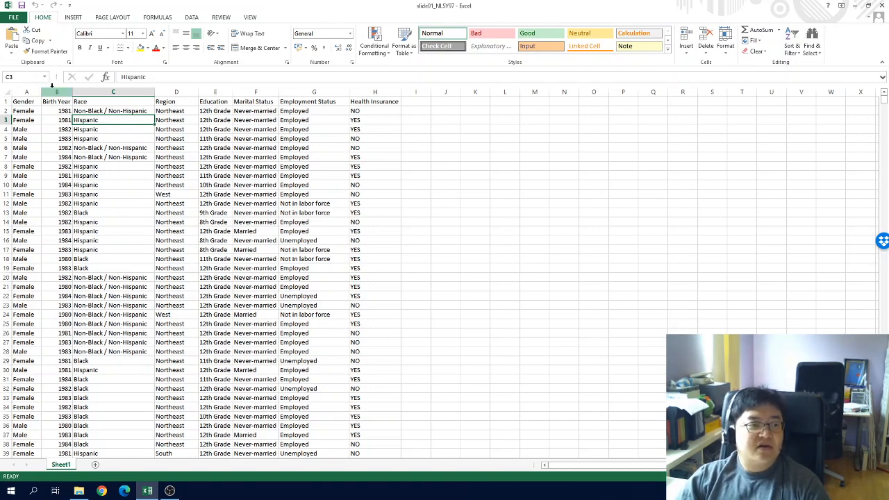
pyautogui.click(52, 119)
pyautogui.click(24, 111)
pyautogui.click(21, 101)
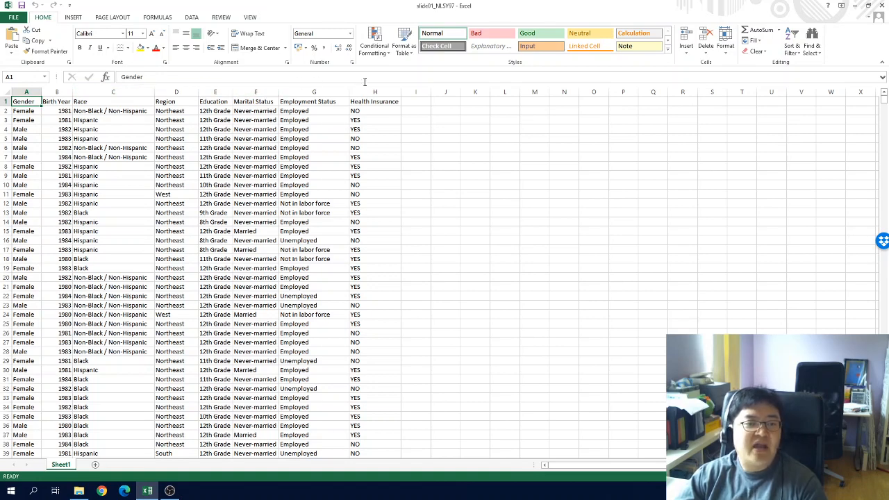
# Review each column header, then jump to the last data row and back to the top of the sheet
pyautogui.click(27, 93)
pyautogui.click(18, 104)
pyautogui.click(52, 103)
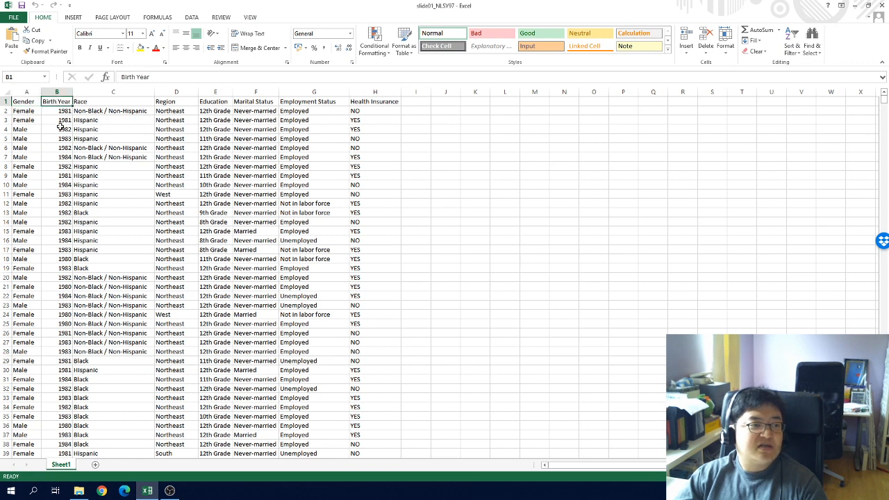
pyautogui.click(101, 102)
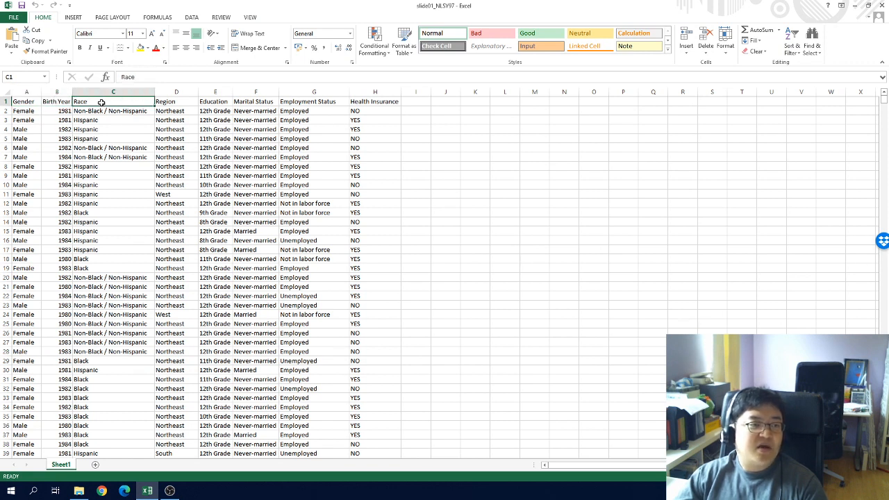
pyautogui.click(166, 103)
pyautogui.click(212, 103)
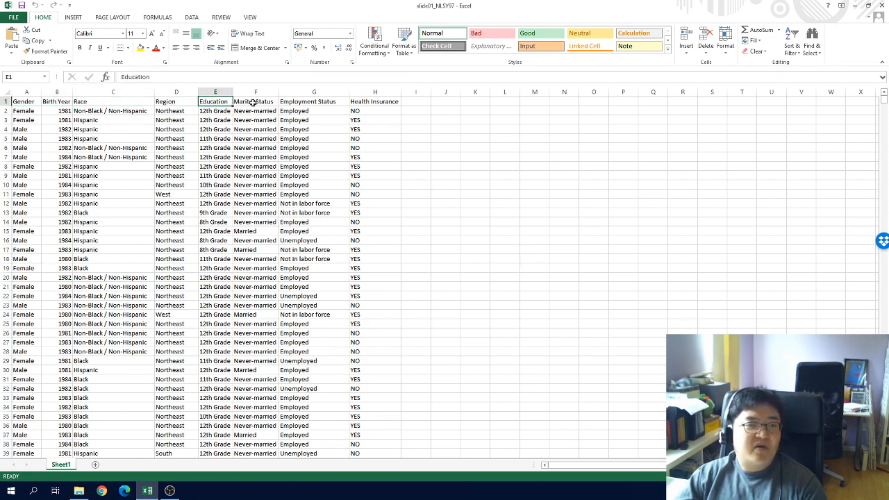
pyautogui.click(250, 102)
pyautogui.click(304, 102)
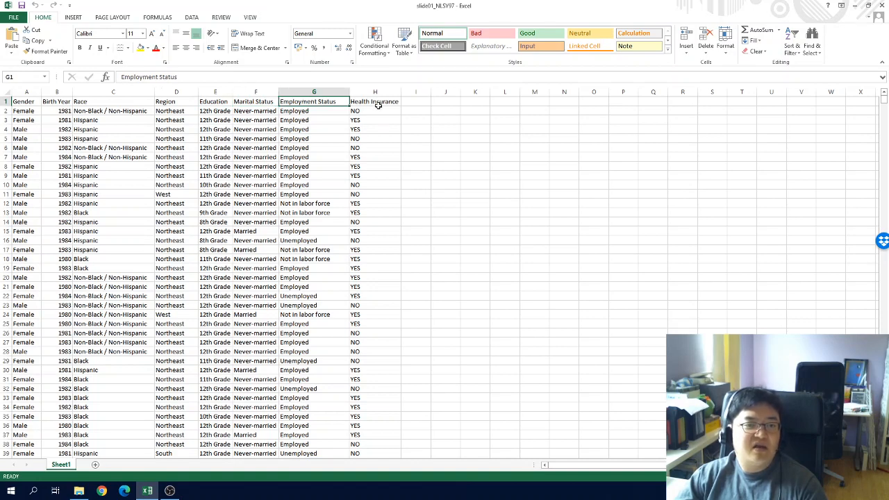
pyautogui.click(379, 104)
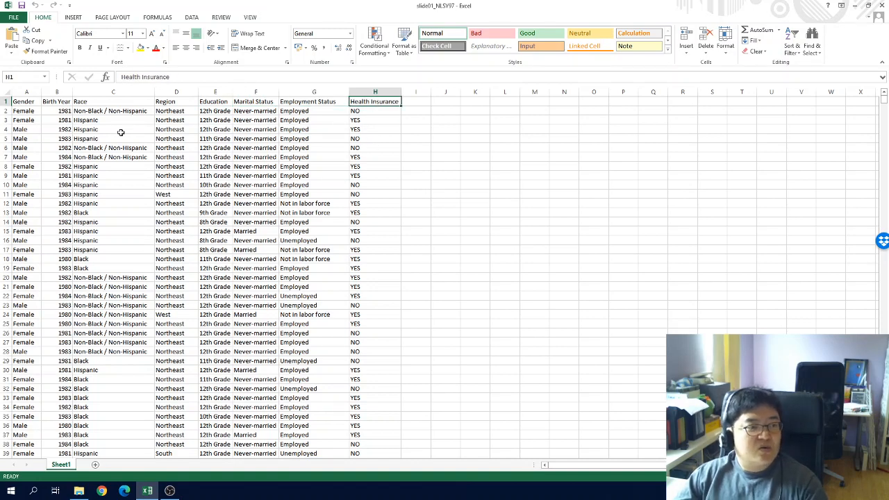
pyautogui.click(33, 110)
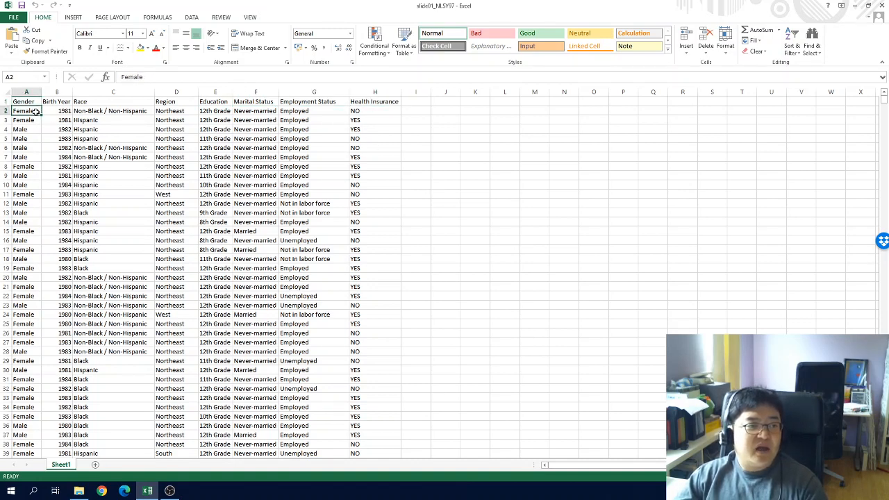
pyautogui.hotkey('ctrl', 'Down')
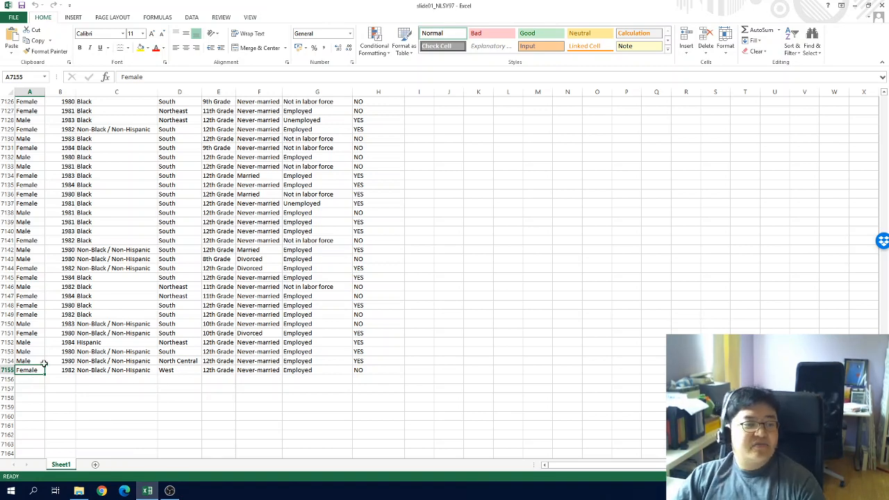
pyautogui.hotkey('ctrl', 'Home')
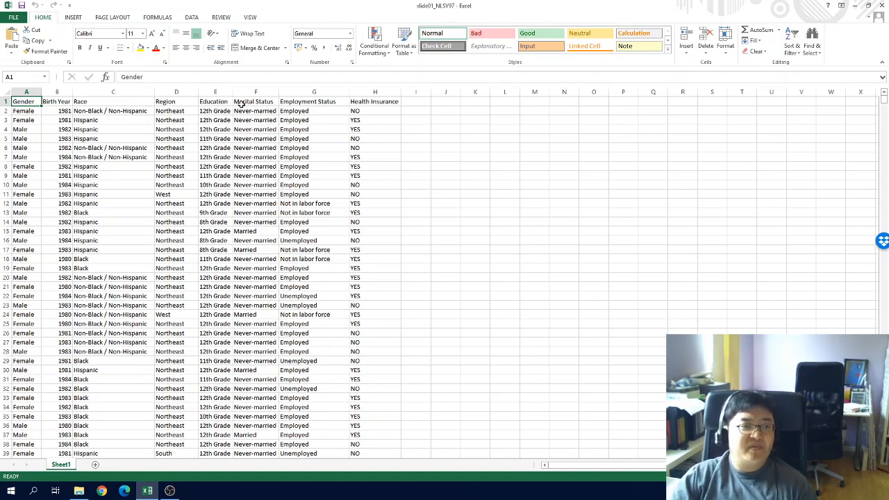
# Insert a PivotTable from the whole data range on a new worksheet
pyautogui.click(72, 18)
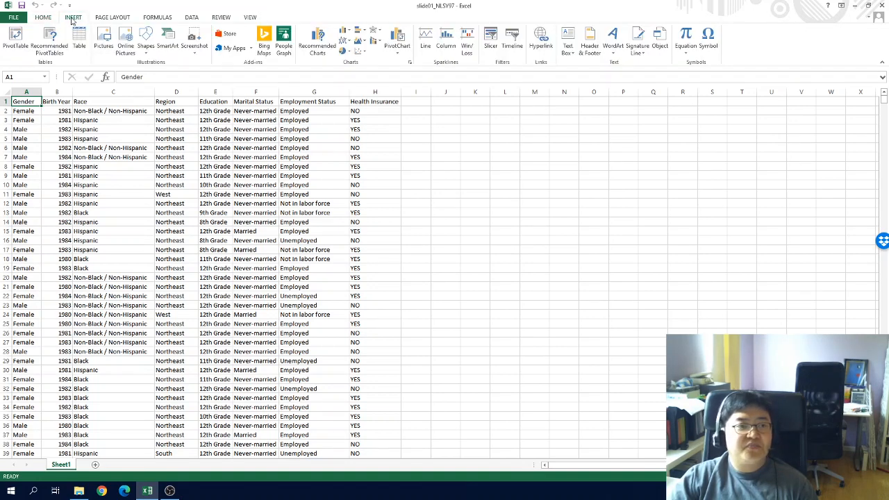
pyautogui.click(13, 46)
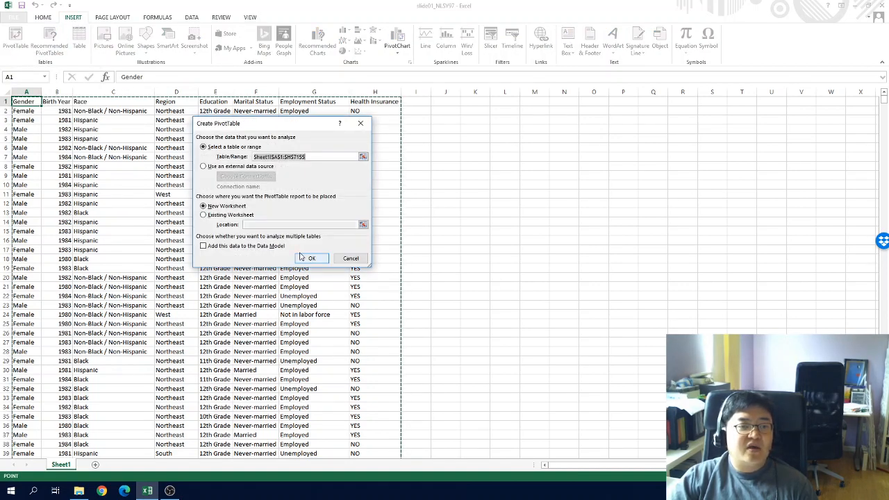
pyautogui.click(311, 258)
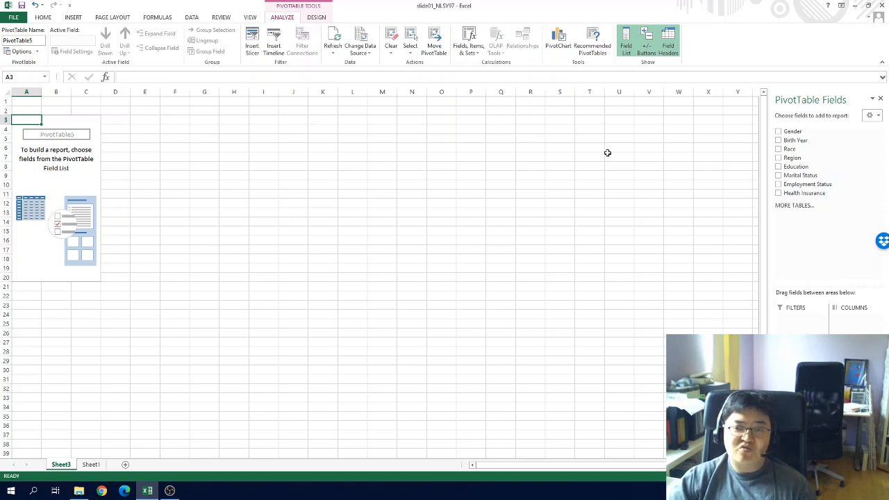
# Build the pivot table with Gender as rows and a count of Gender as values
pyautogui.click(778, 132)
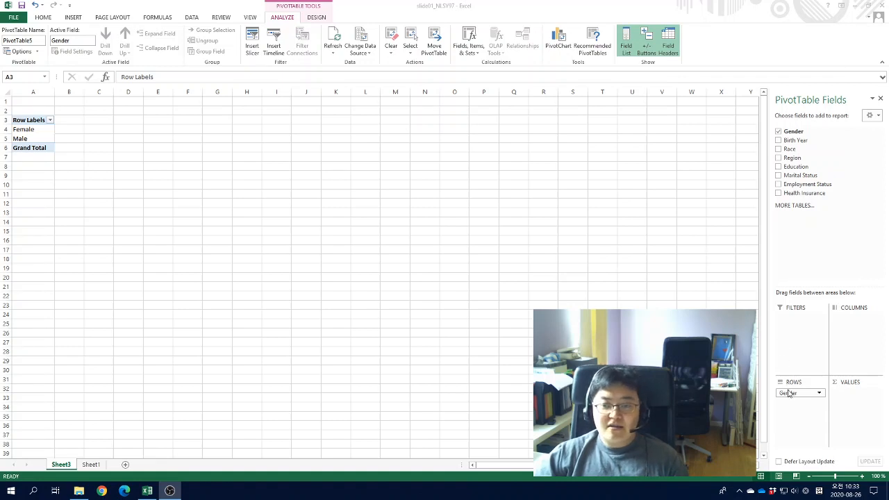
pyautogui.click(516, 341)
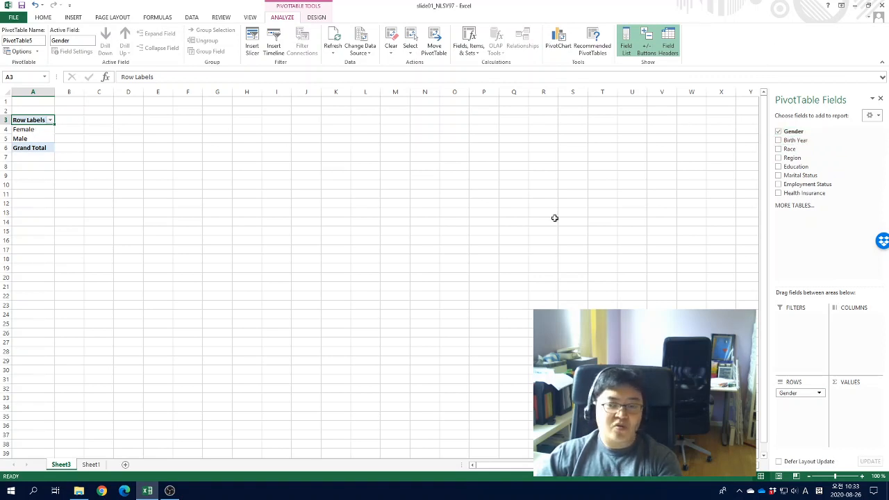
pyautogui.moveTo(792, 132); pyautogui.dragTo(851, 393)
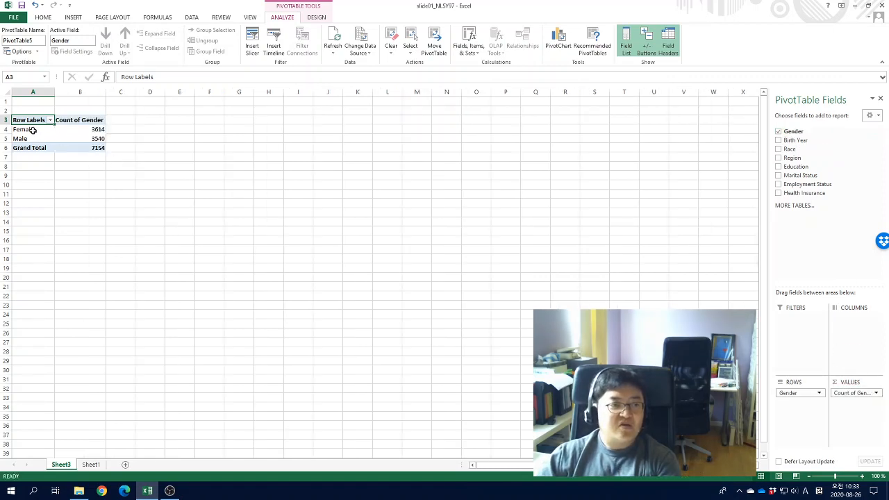
# Examine the female, male and grand total counts in the pivot table
pyautogui.moveTo(68, 129); pyautogui.dragTo(75, 136)
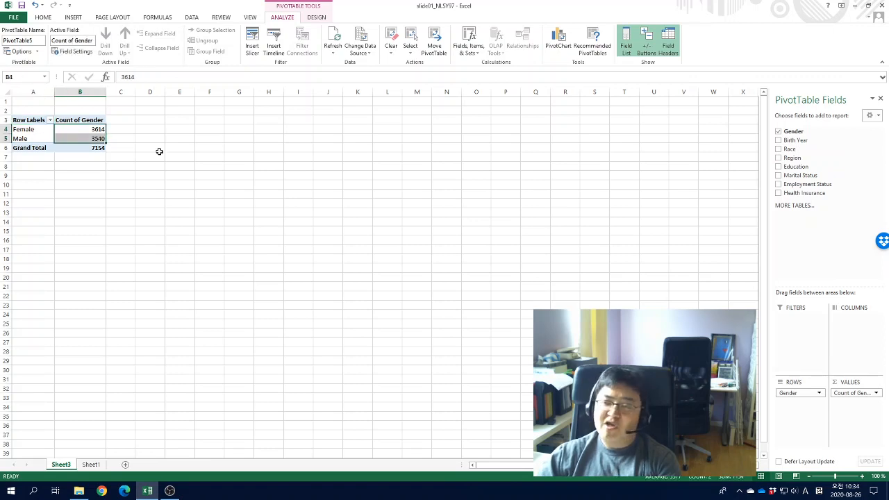
pyautogui.click(150, 148)
pyautogui.click(96, 149)
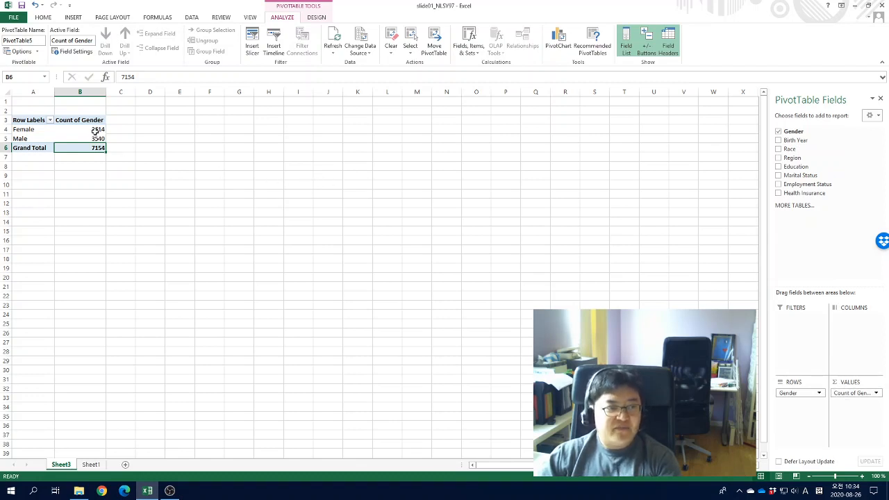
pyautogui.moveTo(95, 130)
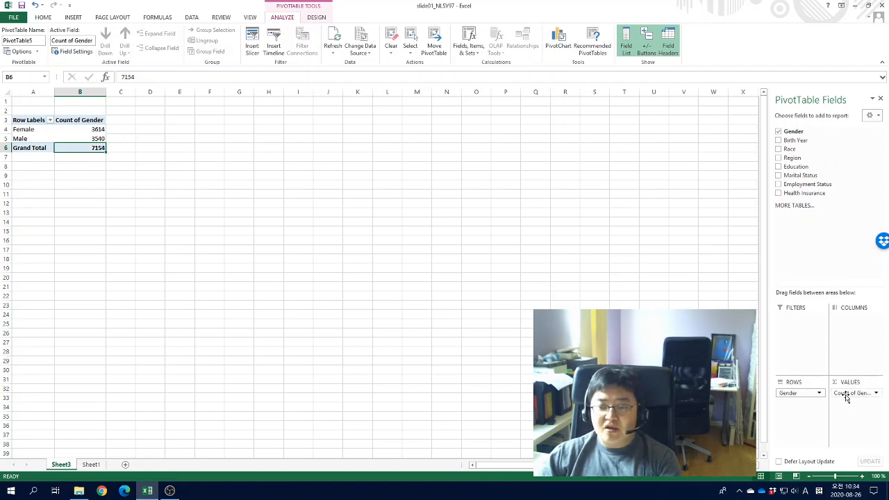
# Set the Count of Gender value field to show values as % of Grand Total
pyautogui.click(872, 394)
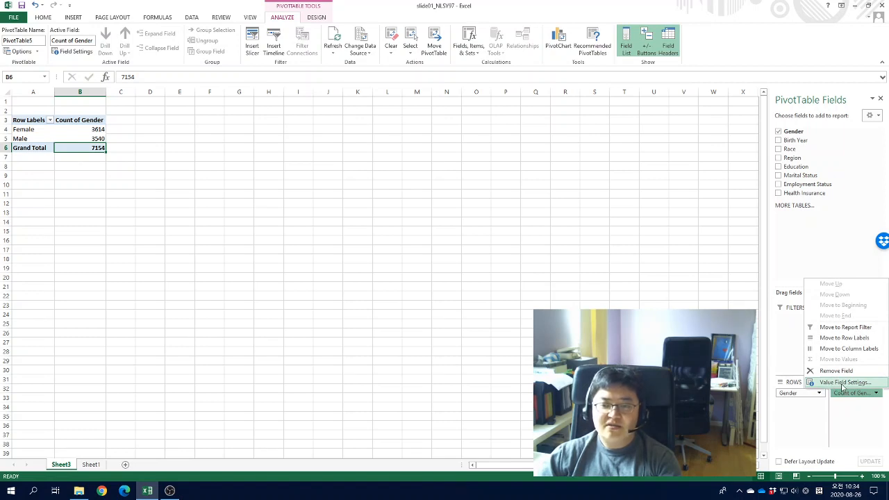
pyautogui.click(842, 384)
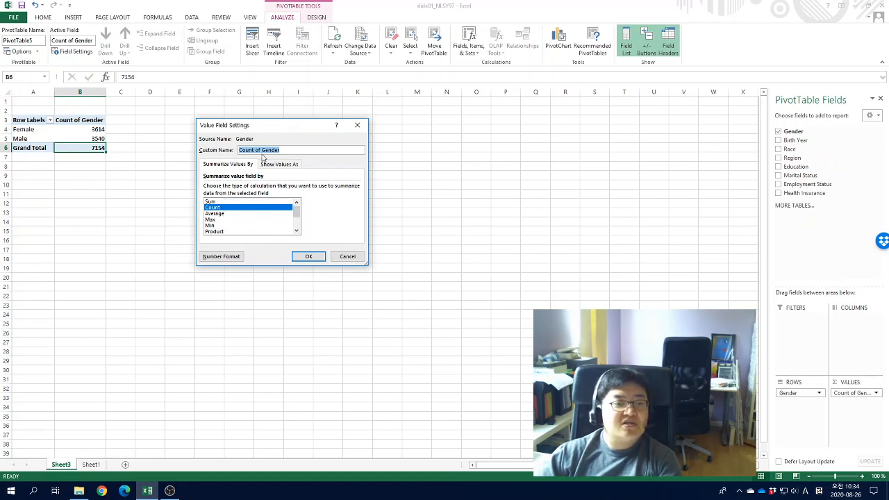
pyautogui.click(266, 164)
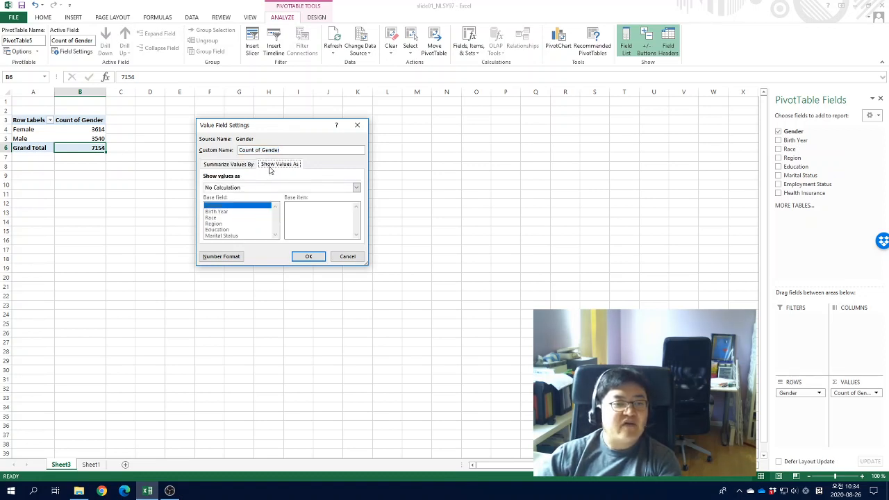
pyautogui.click(234, 188)
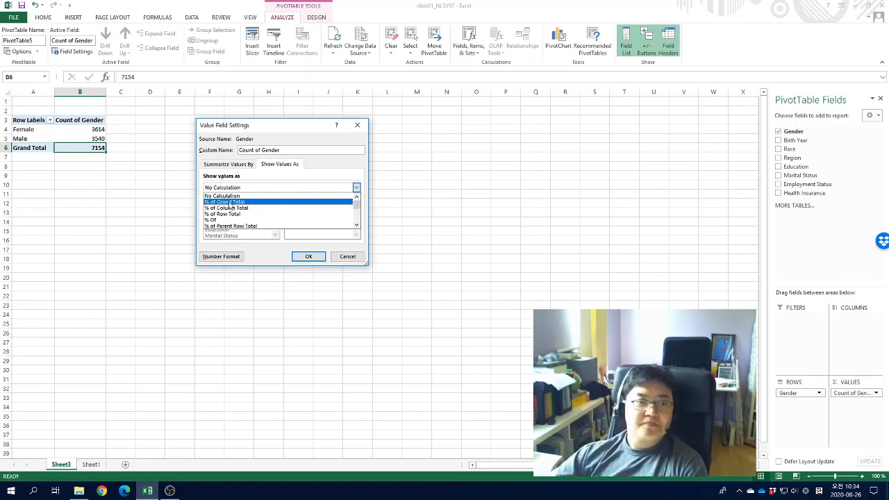
pyautogui.click(229, 202)
pyautogui.click(309, 257)
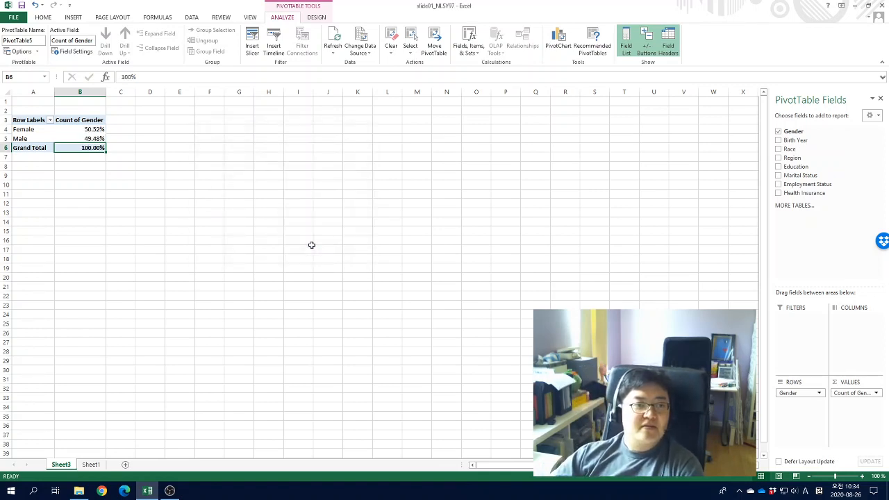
# Review the percentage values for each gender in the pivot table
pyautogui.moveTo(95, 129); pyautogui.dragTo(94, 147)
pyautogui.click(179, 166)
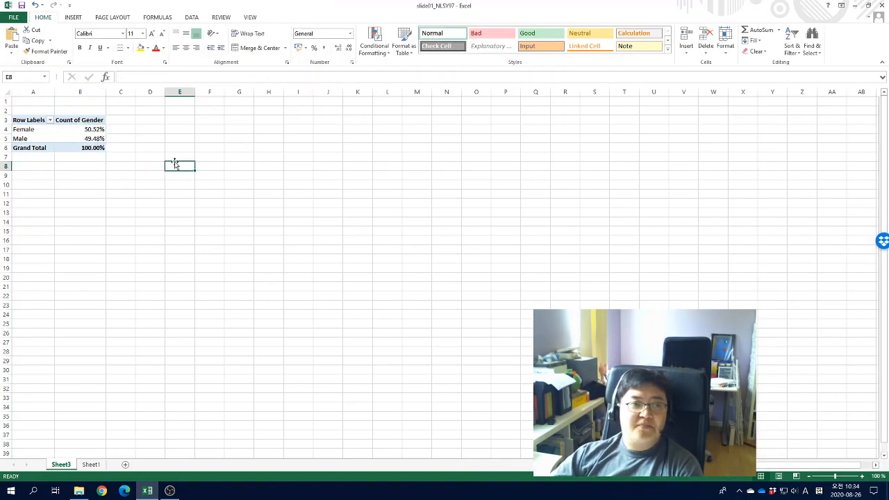
pyautogui.click(91, 140)
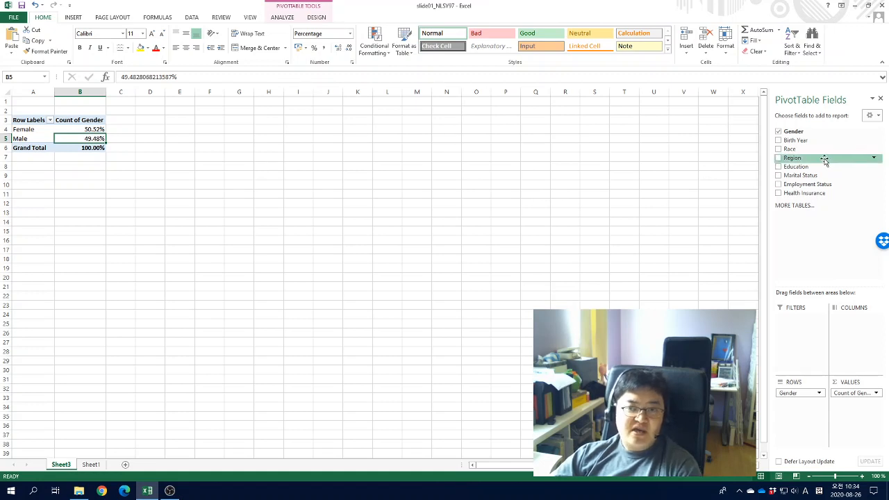
# Add Gender to the values a second time and move the new count above the percentage field
pyautogui.moveTo(785, 133); pyautogui.dragTo(850, 403)
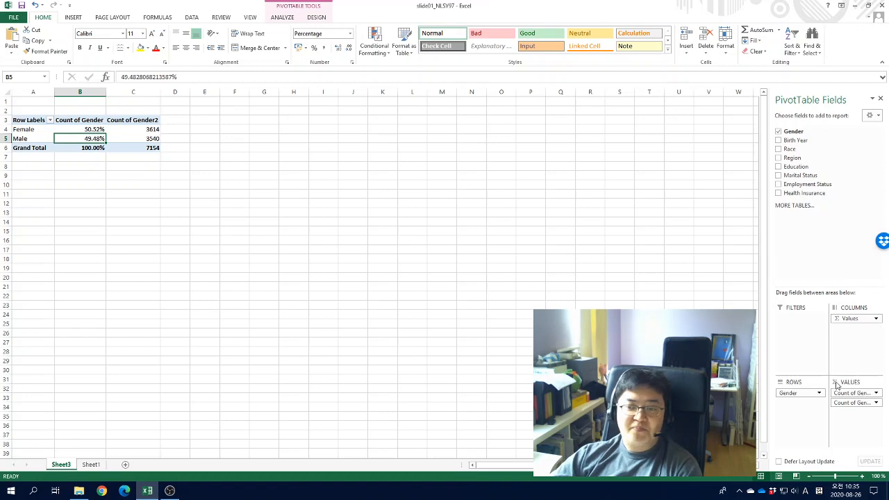
pyautogui.moveTo(841, 393); pyautogui.dragTo(847, 417)
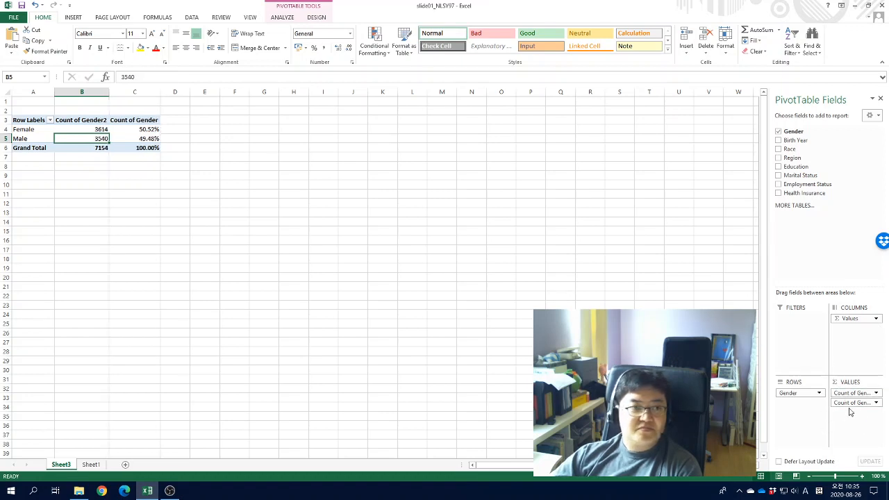
# Rename the count column header as Frequency
pyautogui.click(155, 128)
pyautogui.click(78, 132)
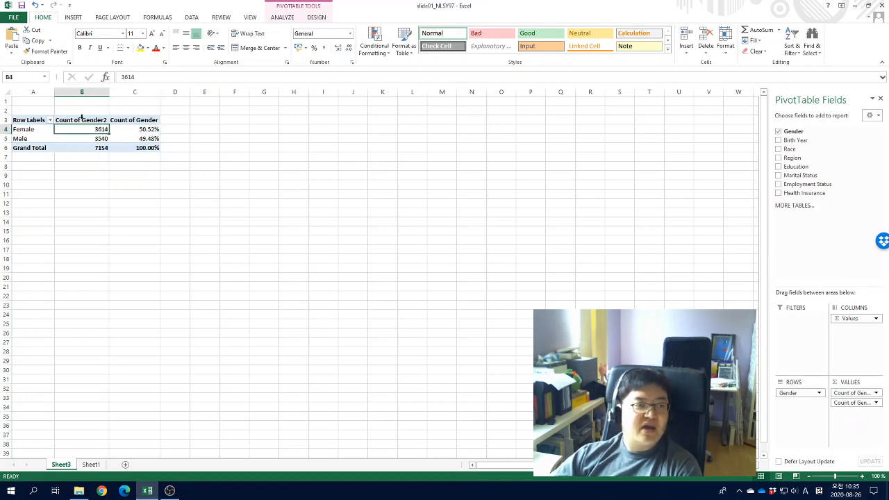
pyautogui.click(132, 129)
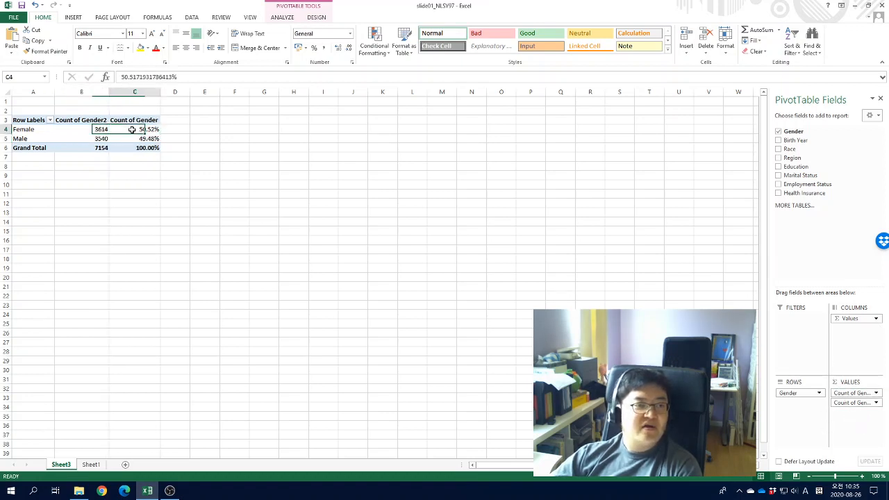
pyautogui.click(90, 121)
pyautogui.moveTo(179, 75); pyautogui.dragTo(119, 77)
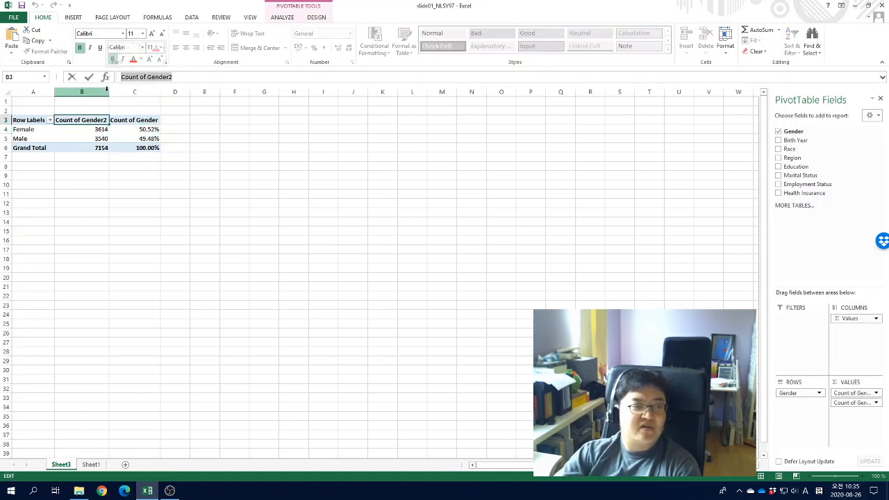
pyautogui.write('Fr')
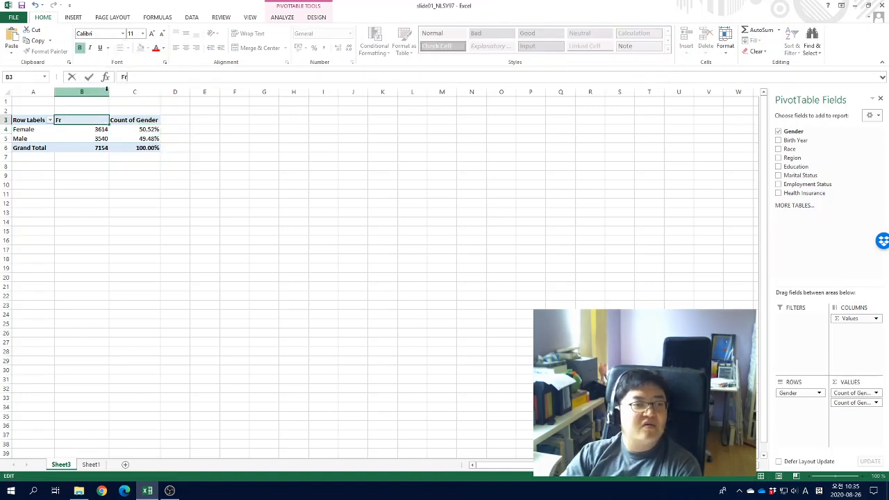
pyautogui.write('equency')
pyautogui.press('Tab')
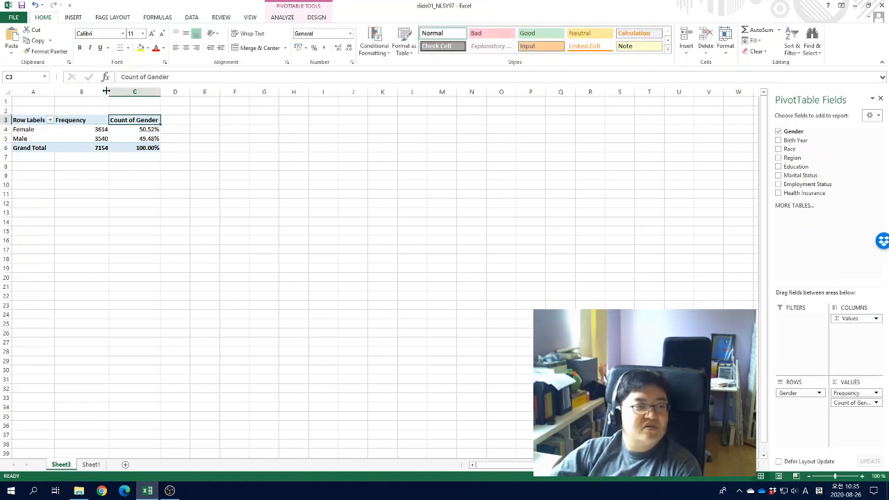
# Rename the percentage column header as Probability
pyautogui.moveTo(168, 78); pyautogui.dragTo(119, 77)
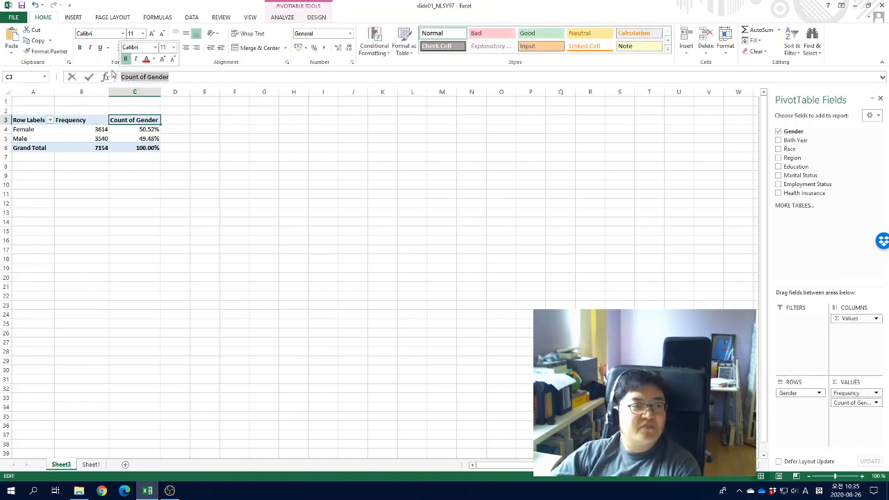
pyautogui.write('Probability')
pyautogui.press('Return')
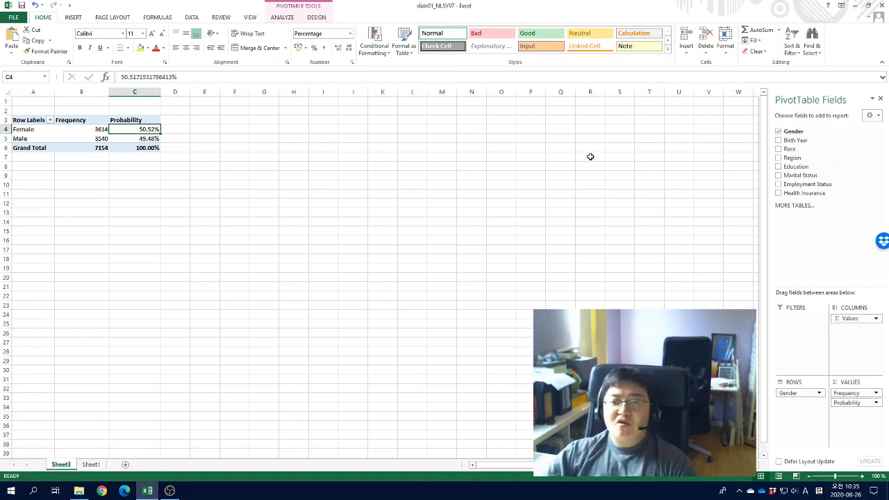
# Add Birth Year to the pivot table, remove Gender, and move Birth Year into the row labels
pyautogui.click(778, 140)
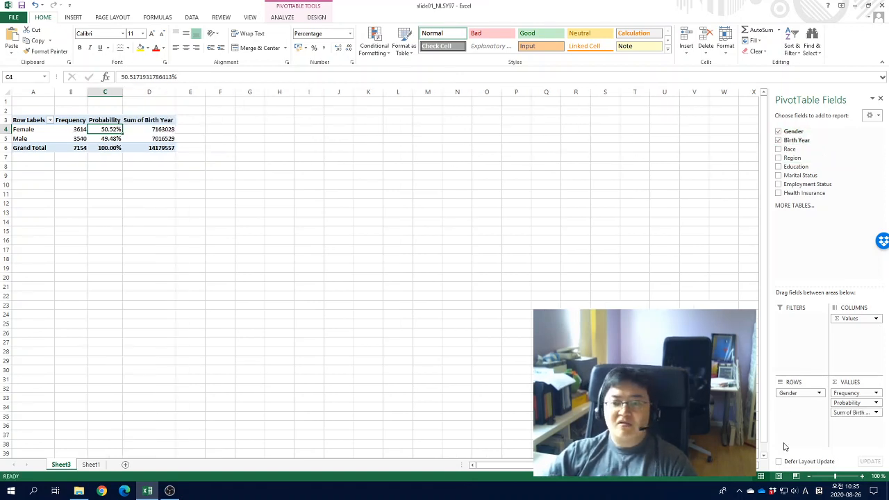
pyautogui.click(778, 131)
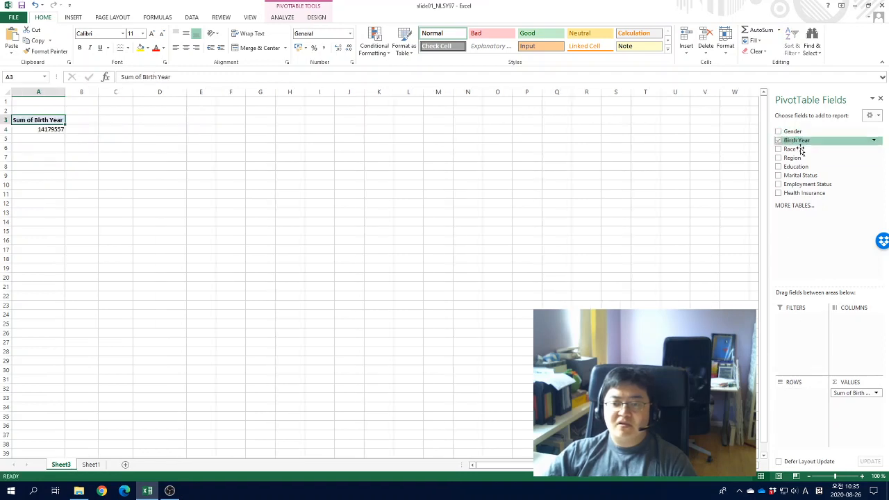
pyautogui.moveTo(796, 140); pyautogui.dragTo(805, 395)
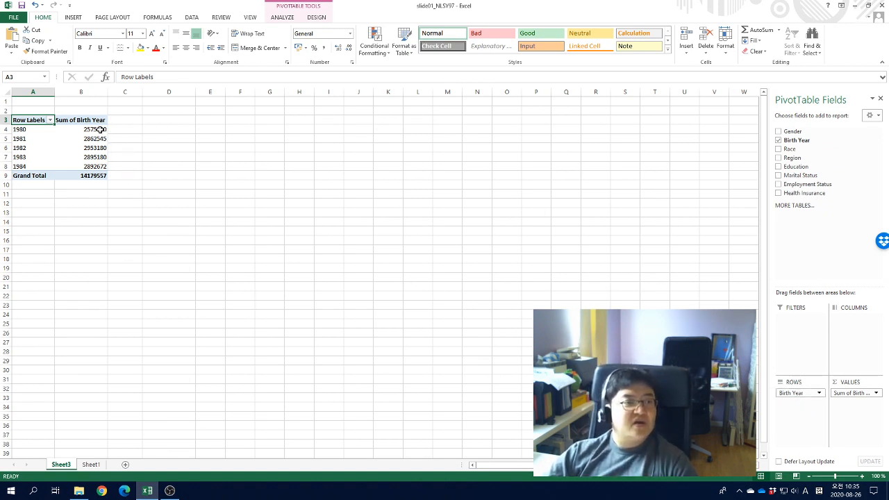
# Change the Birth Year value field to summarize by Count instead of Sum
pyautogui.click(78, 121)
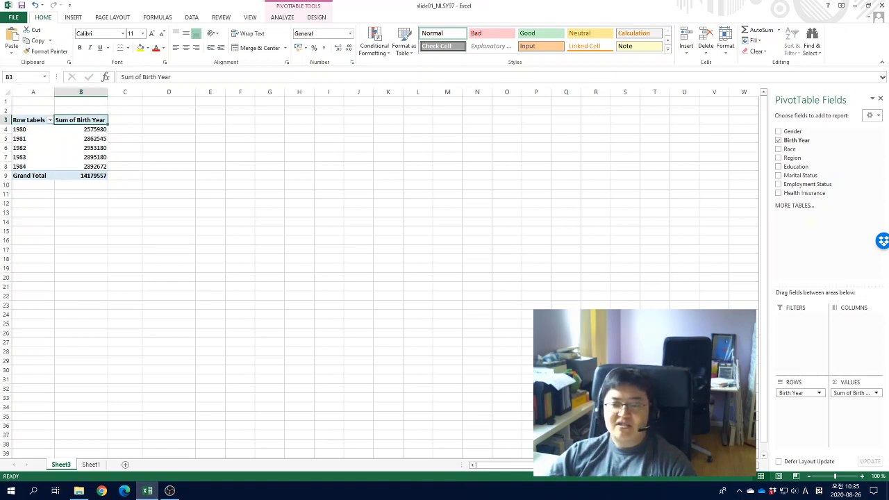
pyautogui.click(859, 393)
pyautogui.click(844, 382)
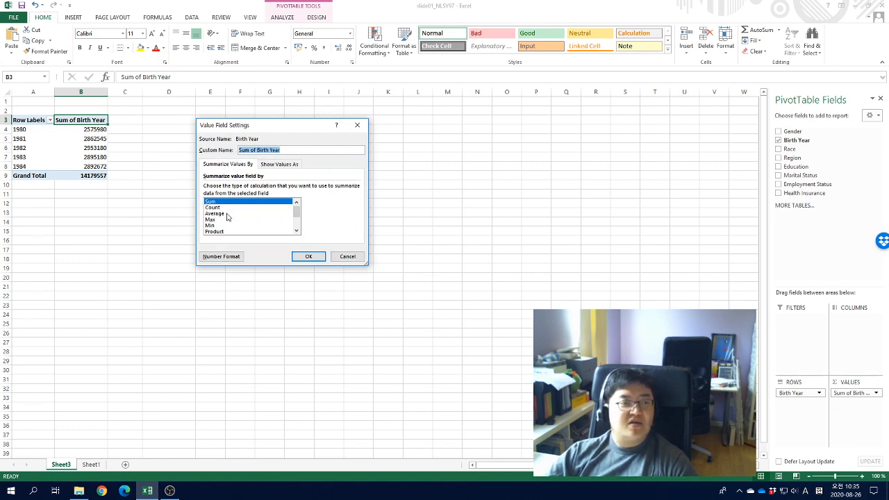
pyautogui.click(278, 164)
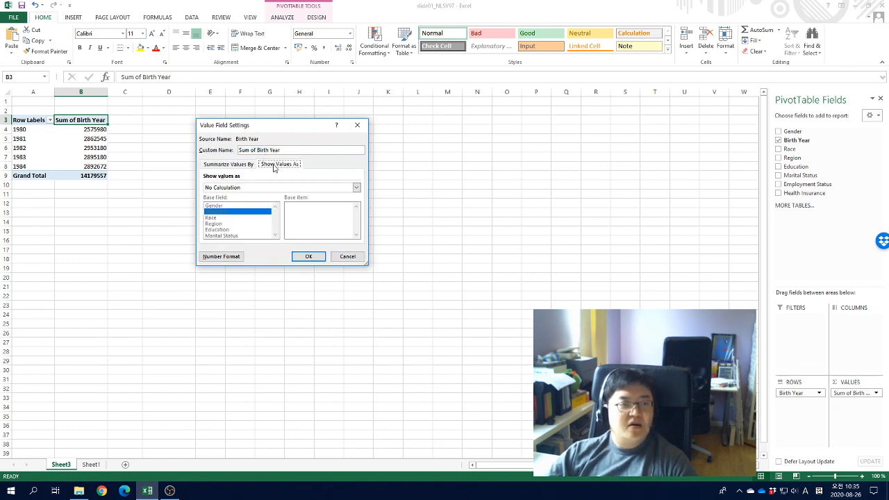
pyautogui.click(229, 188)
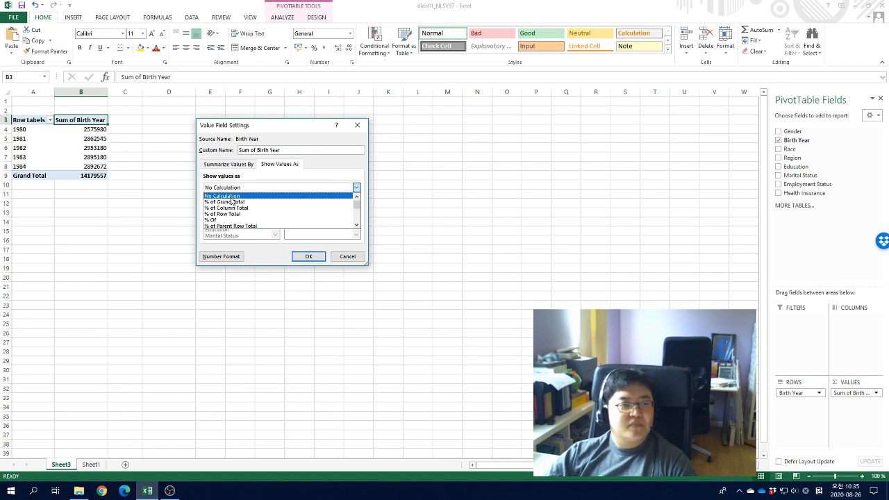
pyautogui.click(228, 164)
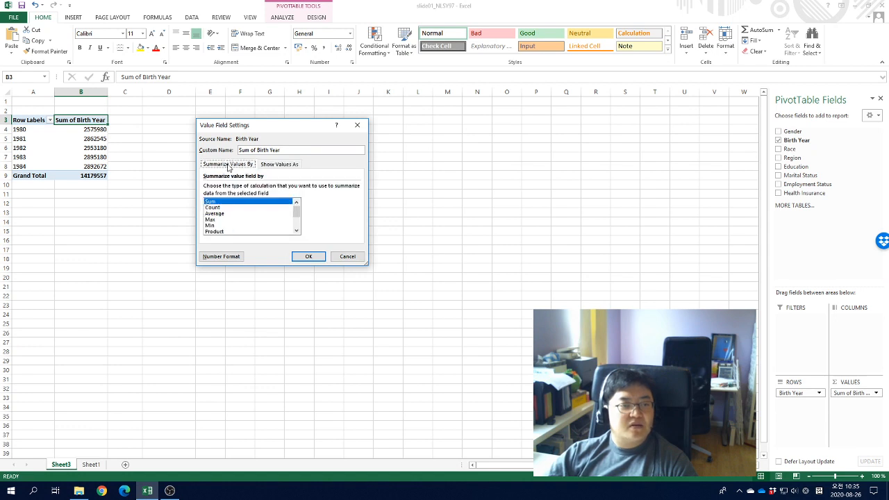
pyautogui.click(219, 207)
pyautogui.click(310, 255)
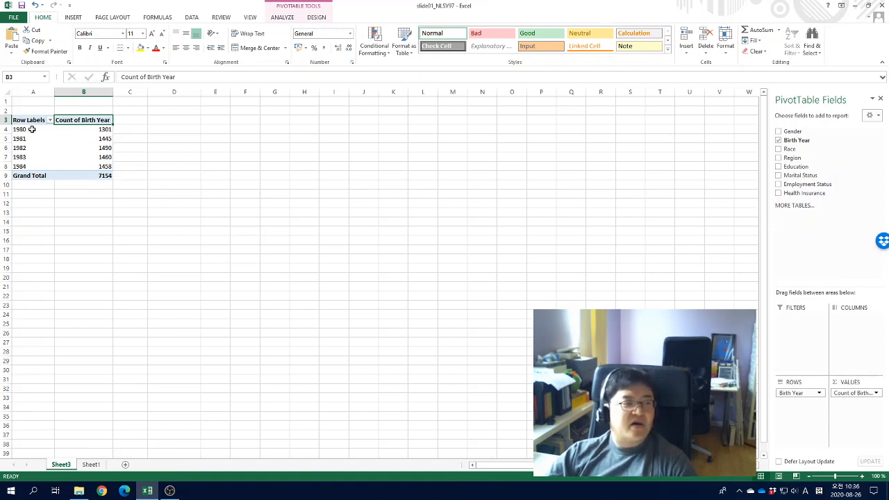
# Replace Birth Year with Region as the row field of the pivot table
pyautogui.click(81, 130)
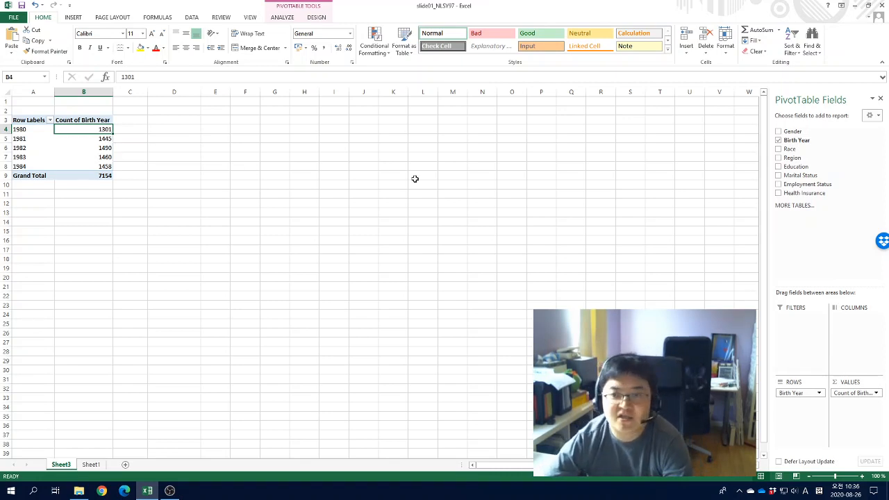
pyautogui.click(778, 158)
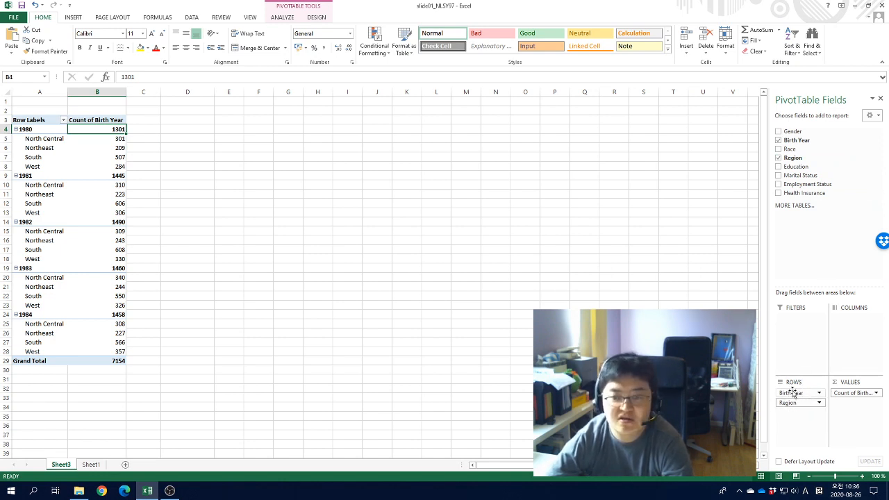
pyautogui.moveTo(794, 394); pyautogui.dragTo(826, 271)
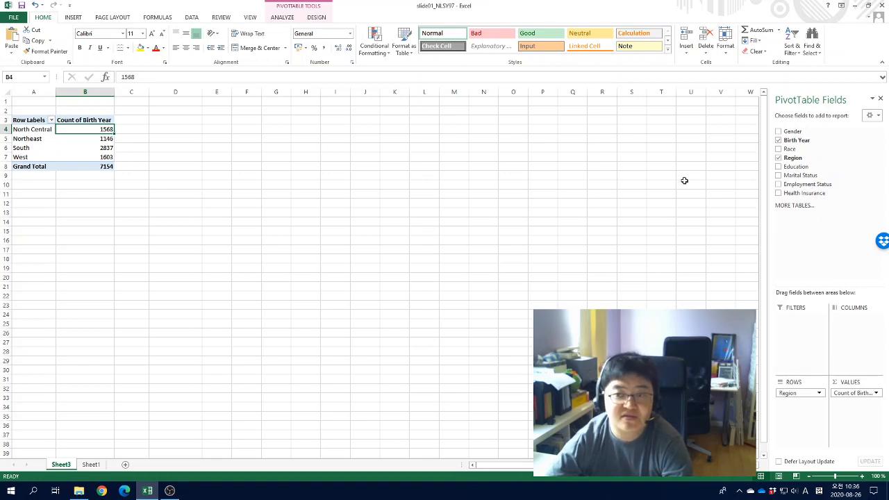
# Replace Region with Marital Status as the row field of the pivot table
pyautogui.click(778, 175)
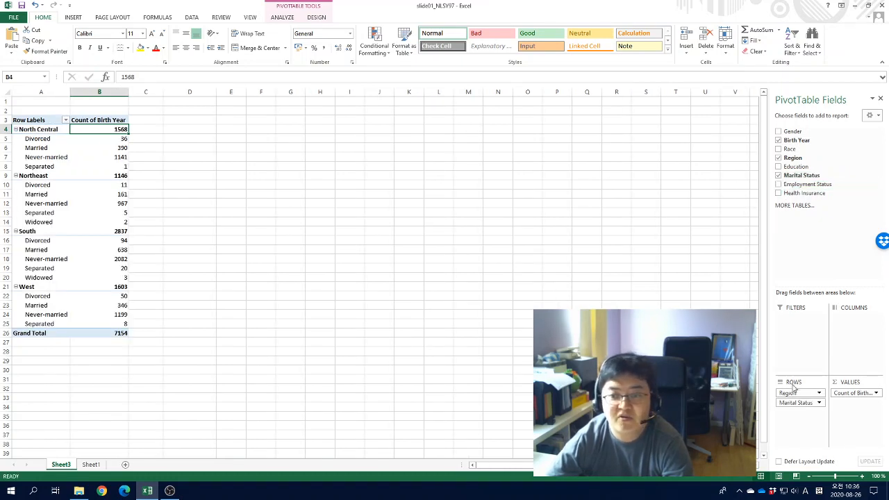
pyautogui.moveTo(792, 389); pyautogui.dragTo(840, 209)
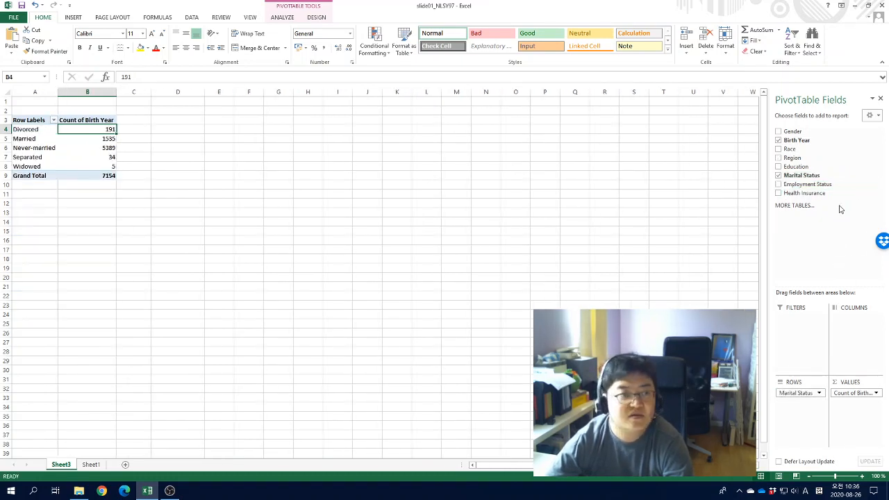
# Rename the Count of Birth Year header as Count
pyautogui.click(109, 119)
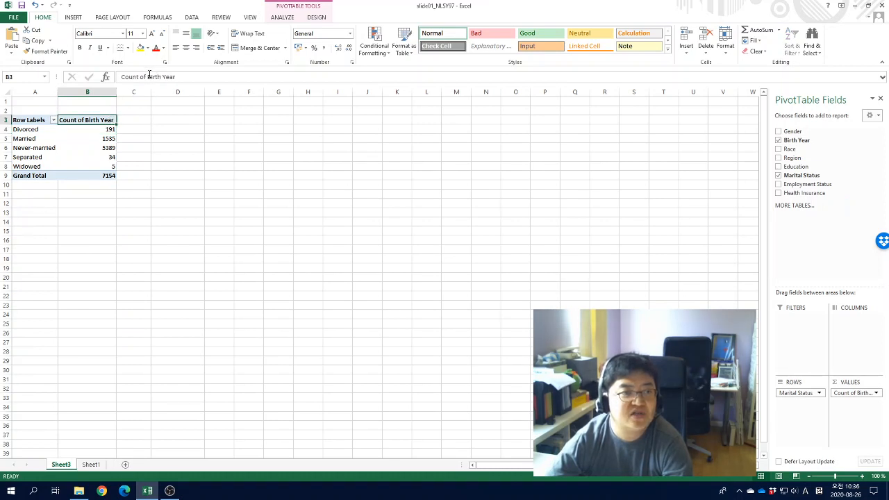
pyautogui.moveTo(148, 76); pyautogui.dragTo(177, 76)
pyautogui.press('BackSpace')
pyautogui.press('BackSpace')
pyautogui.press('BackSpace')
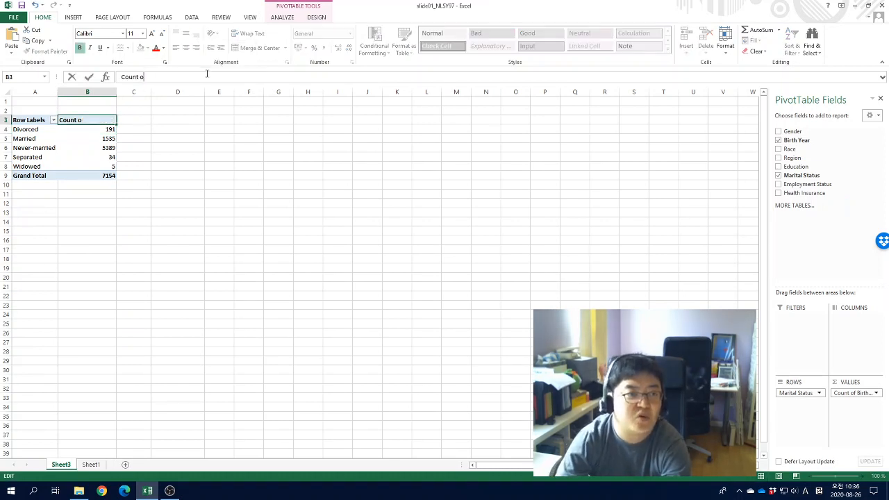
pyautogui.press('Return')
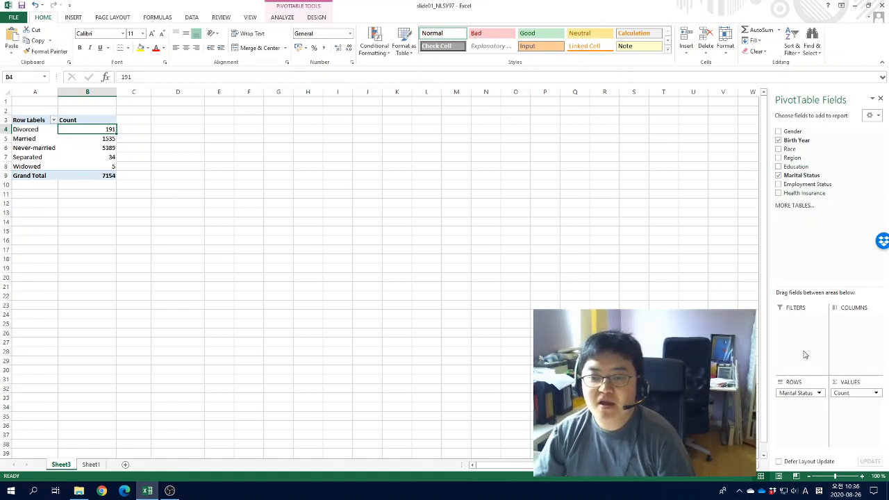
# Remove the value field and the row field to clear the pivot table
pyautogui.moveTo(853, 391); pyautogui.dragTo(835, 208)
pyautogui.moveTo(795, 393); pyautogui.dragTo(809, 200)
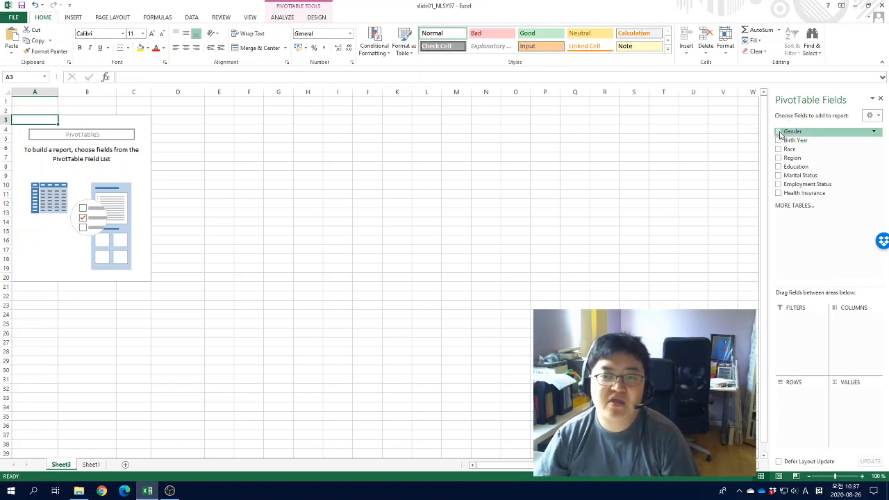
# Cross-tabulate Gender as rows against Health Insurance as columns, counting Health Insurance as values
pyautogui.moveTo(779, 134)
pyautogui.mouseDown()
pyautogui.moveTo(814, 390)
pyautogui.moveTo(803, 404)
pyautogui.mouseUp()
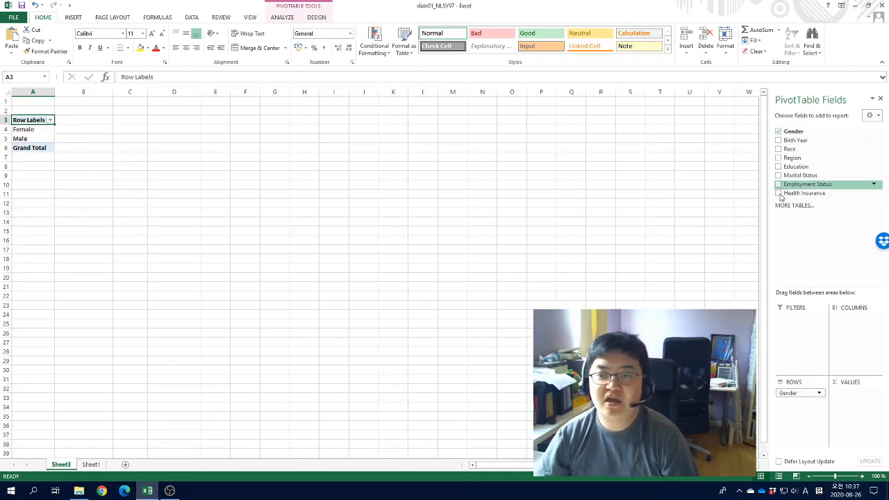
pyautogui.moveTo(777, 193); pyautogui.dragTo(852, 321)
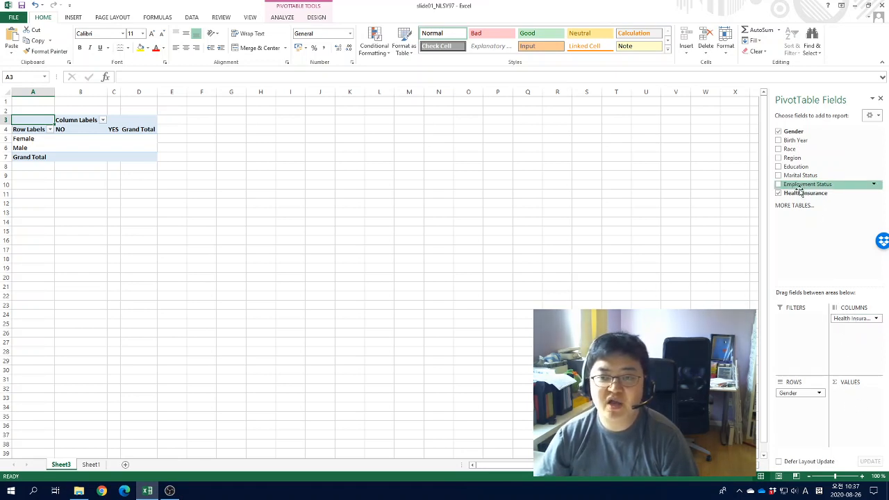
pyautogui.moveTo(802, 193); pyautogui.dragTo(853, 403)
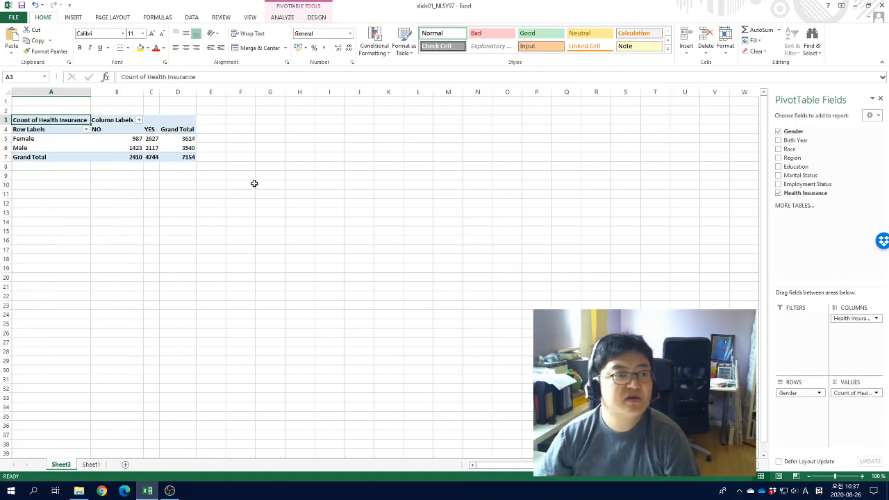
# Review the gender by health insurance counts in the cross-table
pyautogui.moveTo(60, 140); pyautogui.dragTo(61, 147)
pyautogui.moveTo(124, 139); pyautogui.dragTo(179, 157)
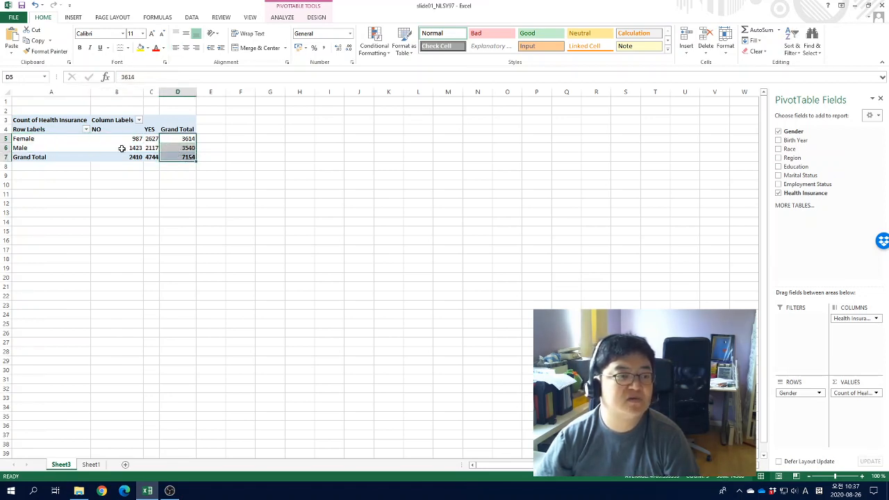
pyautogui.moveTo(71, 141); pyautogui.dragTo(177, 157)
pyautogui.click(263, 199)
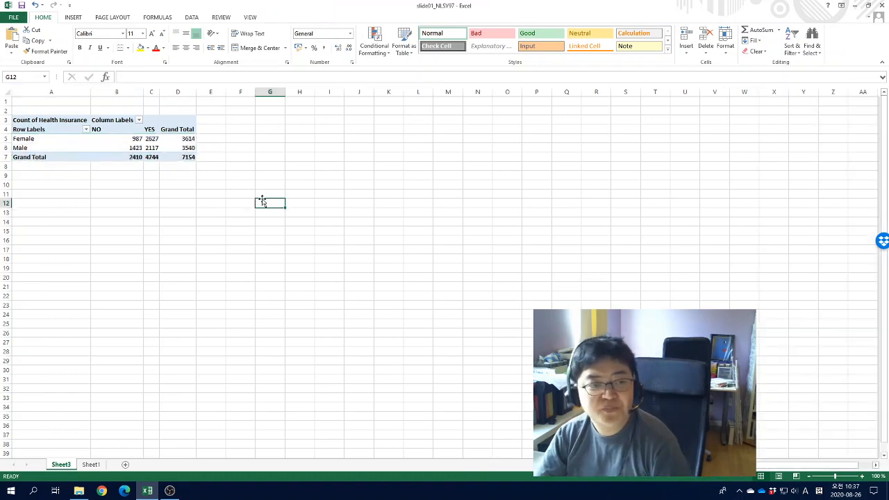
# Set the Count of Health Insurance values to show as % of Grand Total
pyautogui.click(136, 146)
pyautogui.click(843, 392)
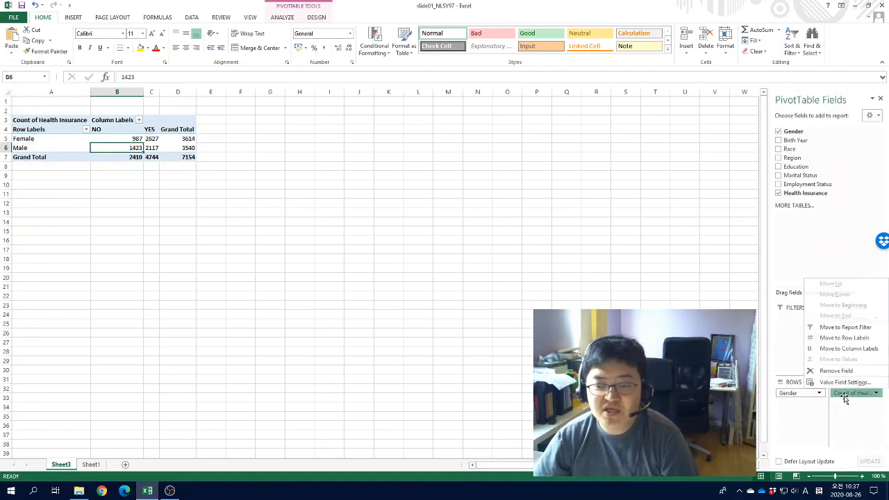
pyautogui.click(844, 383)
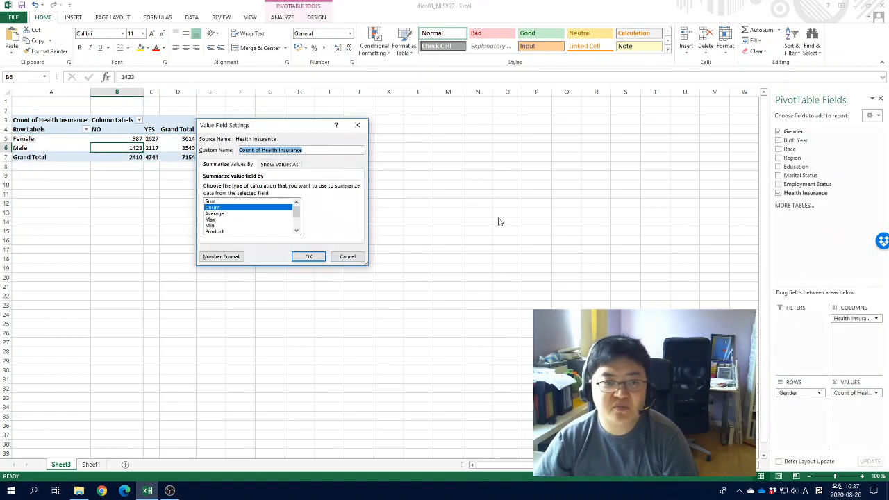
pyautogui.click(275, 166)
pyautogui.click(252, 187)
pyautogui.click(254, 202)
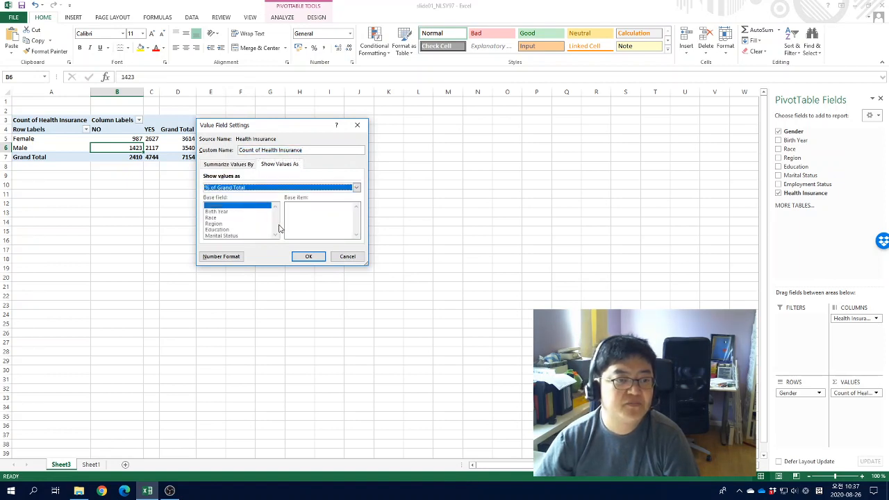
pyautogui.click(305, 256)
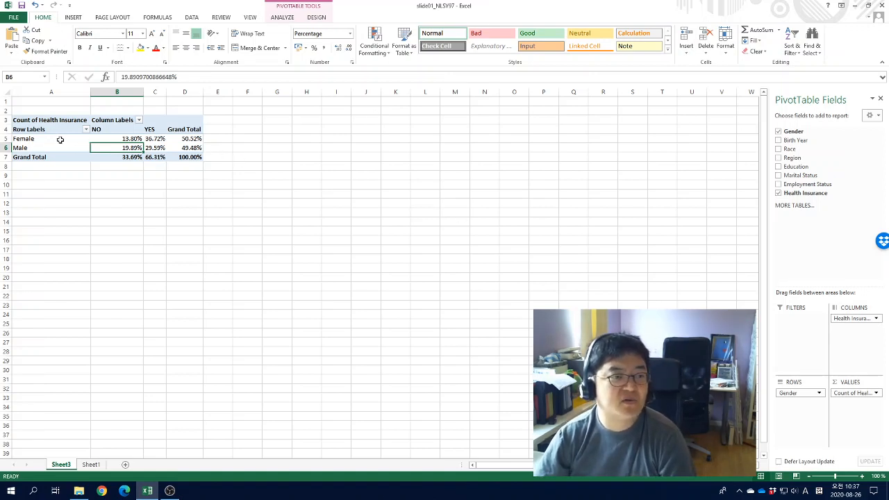
# Review the gender by health insurance percentages
pyautogui.moveTo(60, 140); pyautogui.dragTo(163, 147)
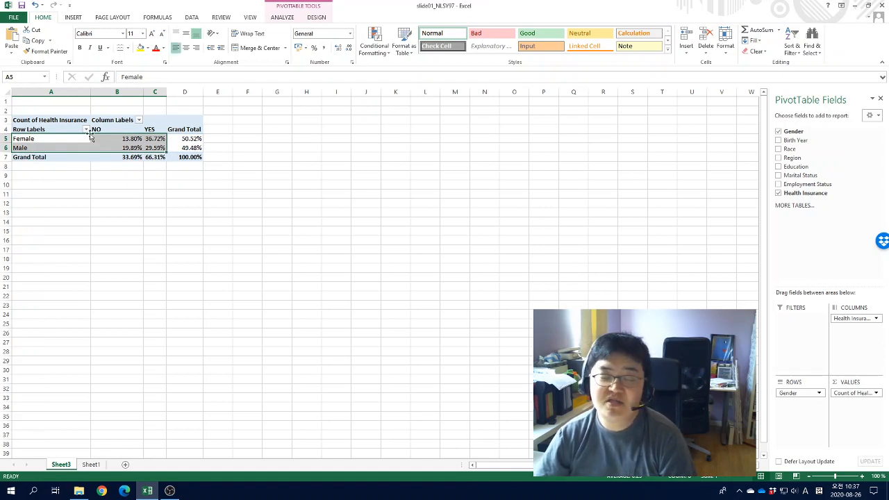
pyautogui.moveTo(57, 129); pyautogui.dragTo(156, 147)
pyautogui.click(357, 195)
pyautogui.click(183, 151)
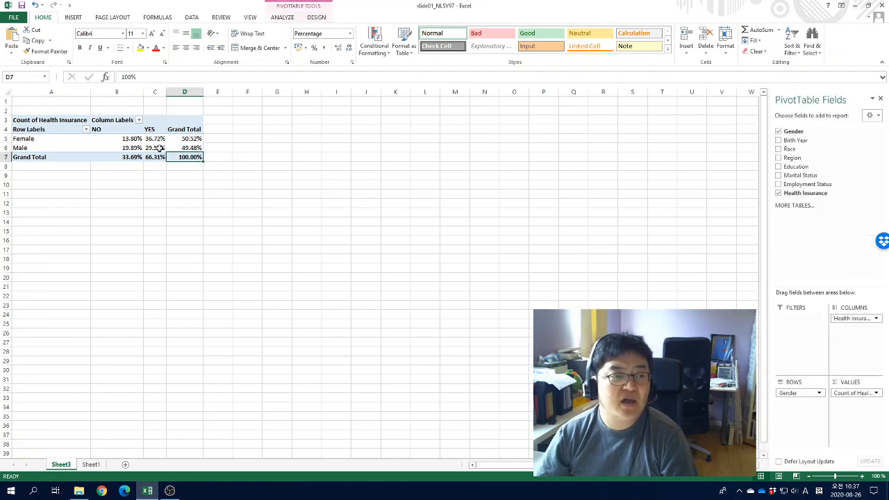
pyautogui.click(140, 139)
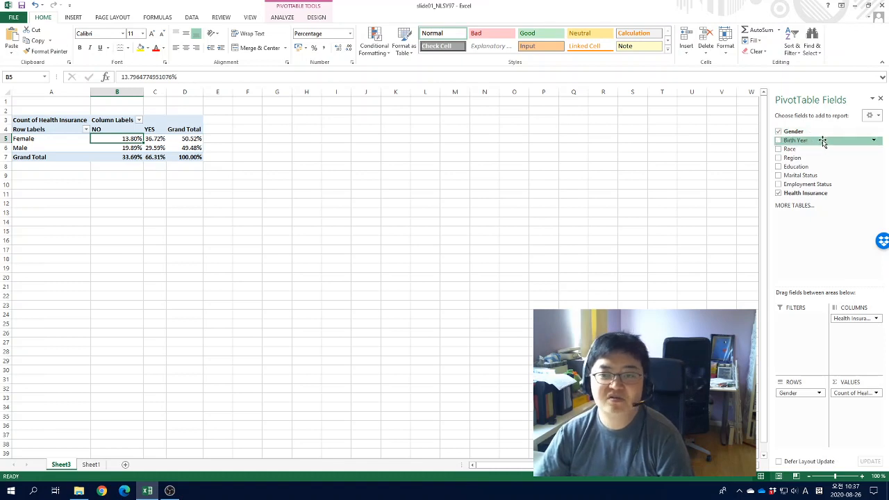
# Switch the cross-table to Birth Year as rows and Marital Status as columns
pyautogui.moveTo(803, 148); pyautogui.dragTo(827, 252)
pyautogui.moveTo(800, 175)
pyautogui.mouseDown()
pyautogui.moveTo(810, 232)
pyautogui.moveTo(862, 354)
pyautogui.moveTo(836, 239)
pyautogui.mouseUp()
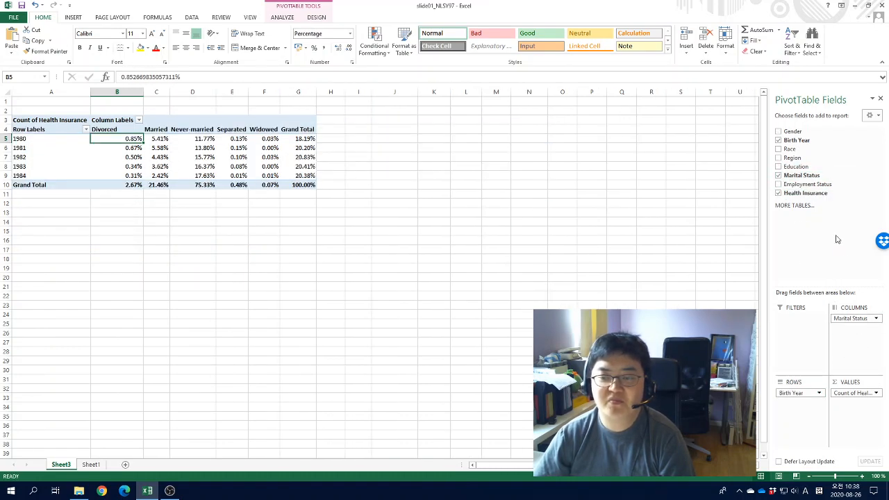
pyautogui.click(429, 215)
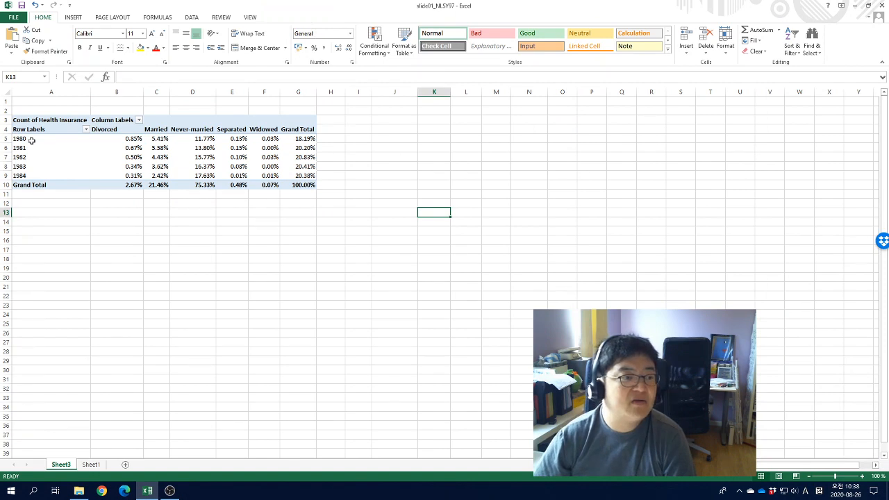
# Review the birth year by marital status percentages
pyautogui.moveTo(32, 139); pyautogui.dragTo(34, 175)
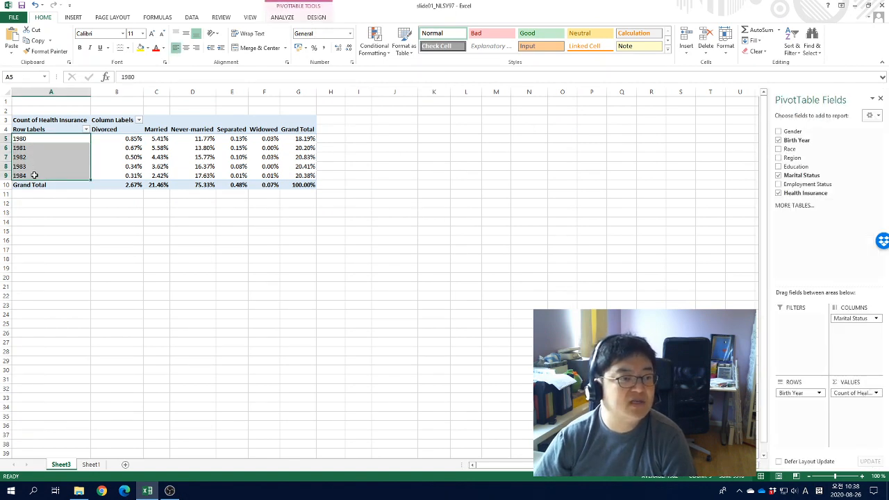
pyautogui.moveTo(154, 130); pyautogui.dragTo(104, 131)
pyautogui.click(298, 129)
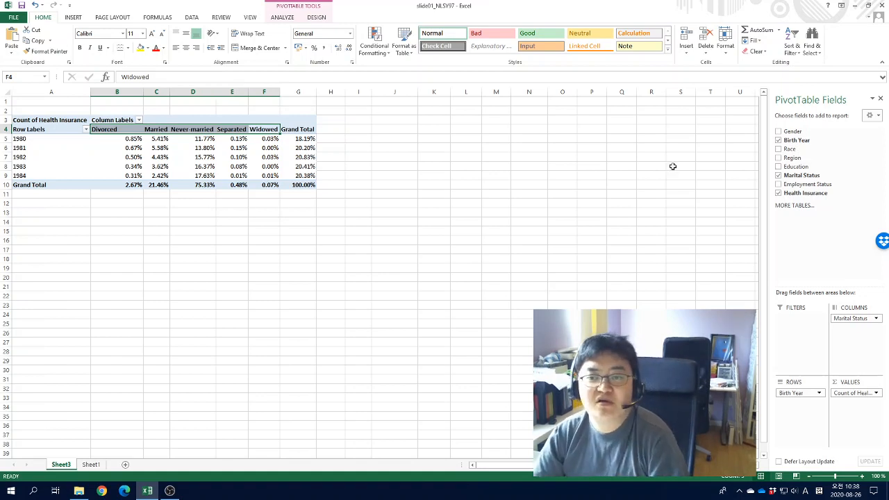
# Replace Birth Year with Region as the row field of the cross-table
pyautogui.click(792, 158)
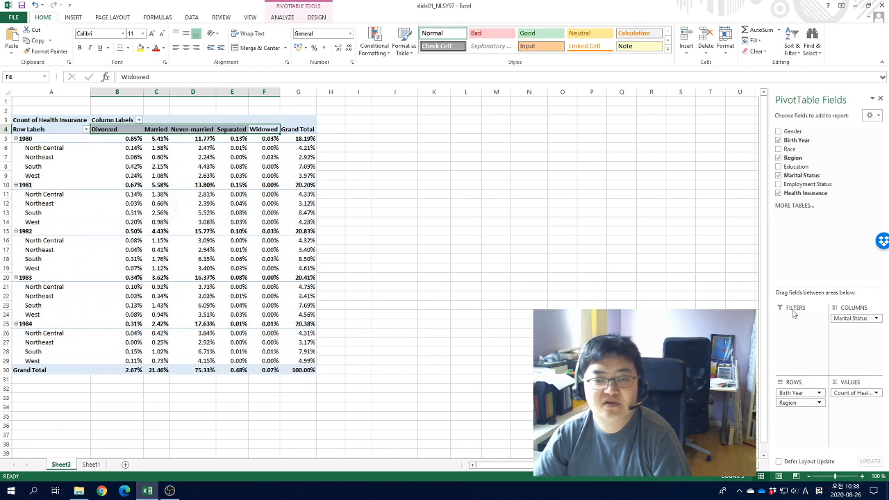
pyautogui.moveTo(790, 394); pyautogui.dragTo(794, 185)
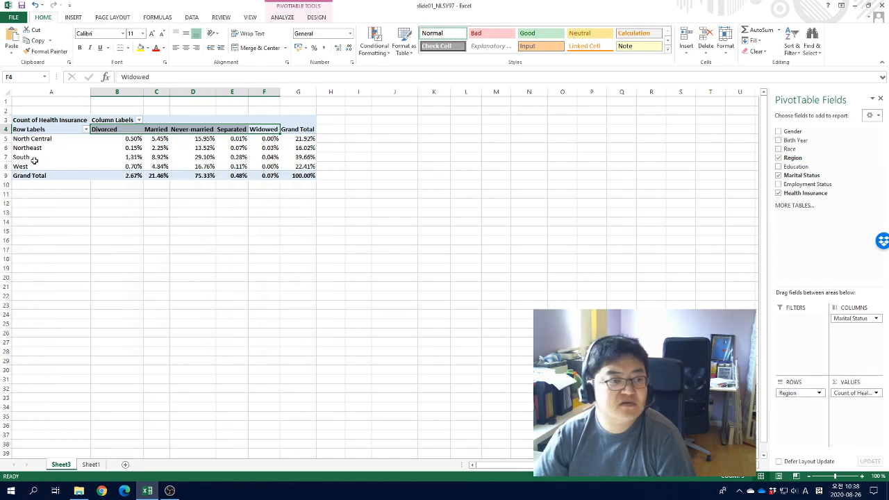
pyautogui.moveTo(15, 138); pyautogui.dragTo(53, 142)
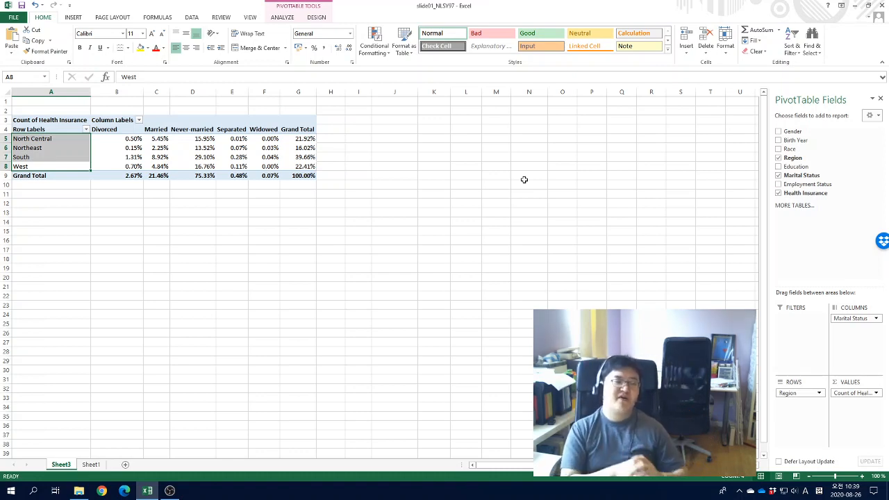
pyautogui.click(413, 213)
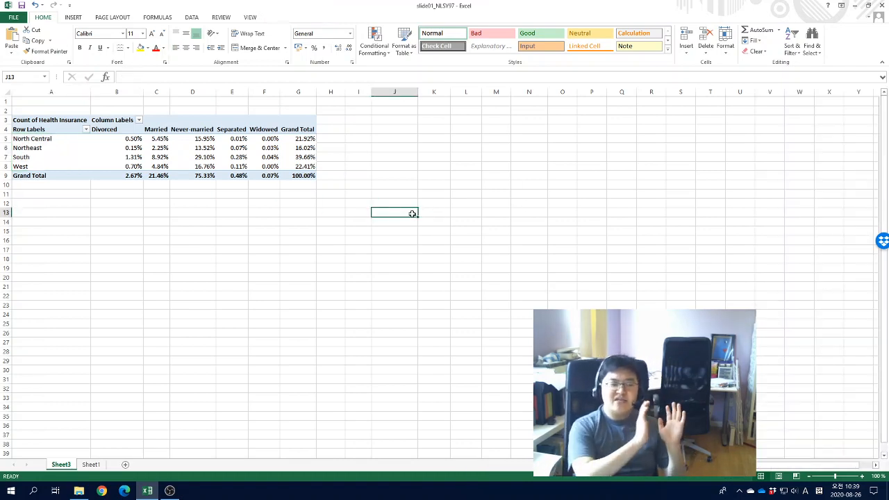